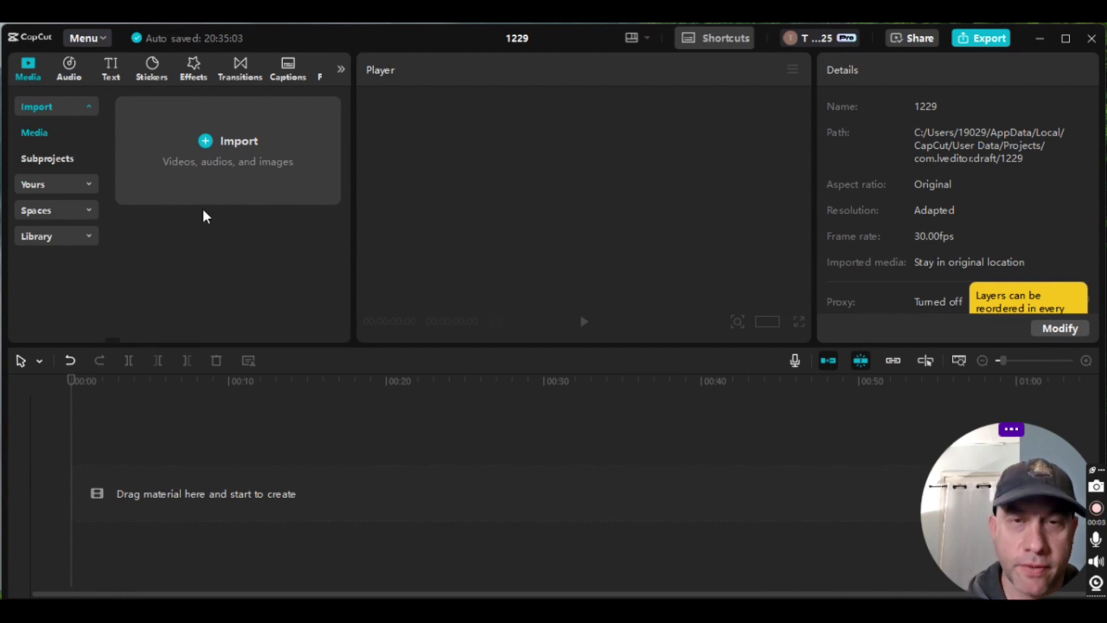
pyautogui.click(246, 155)
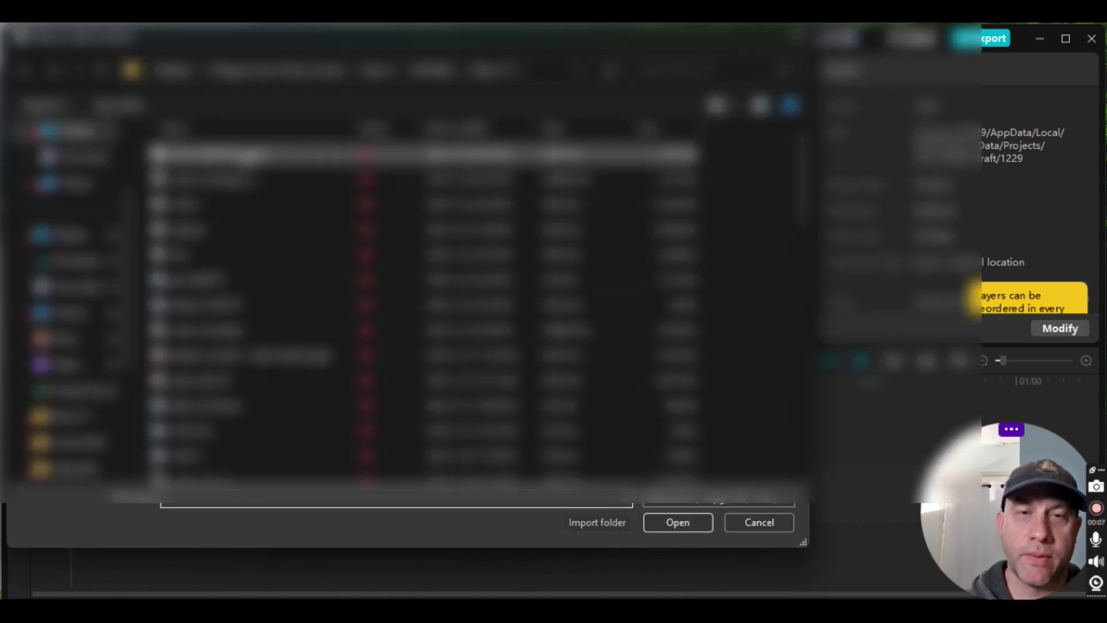
pyautogui.click(253, 155)
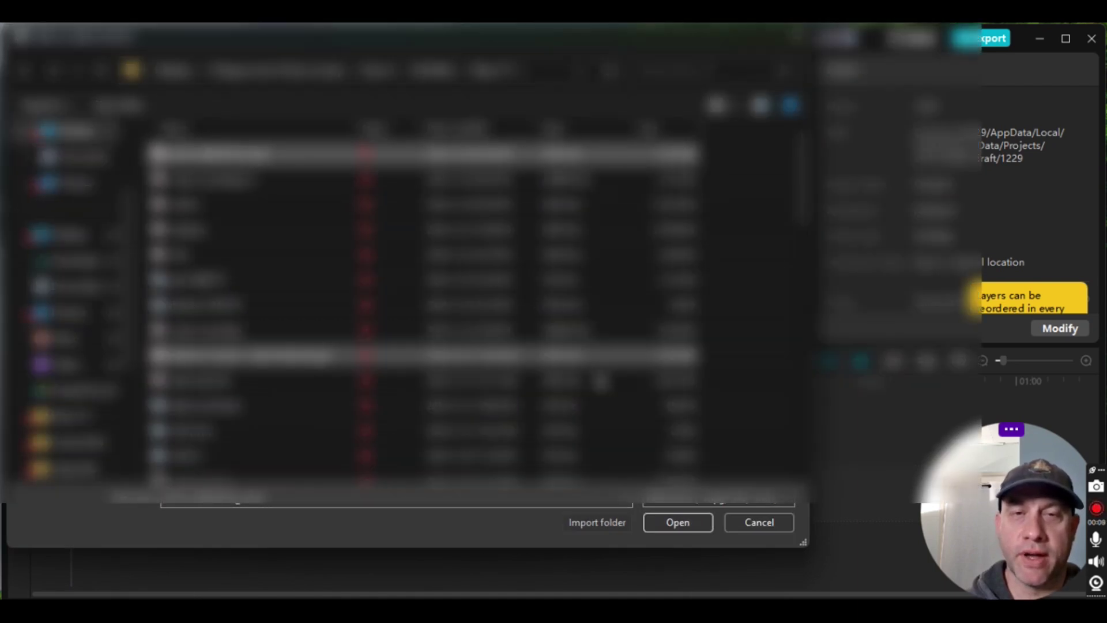
pyautogui.click(677, 522)
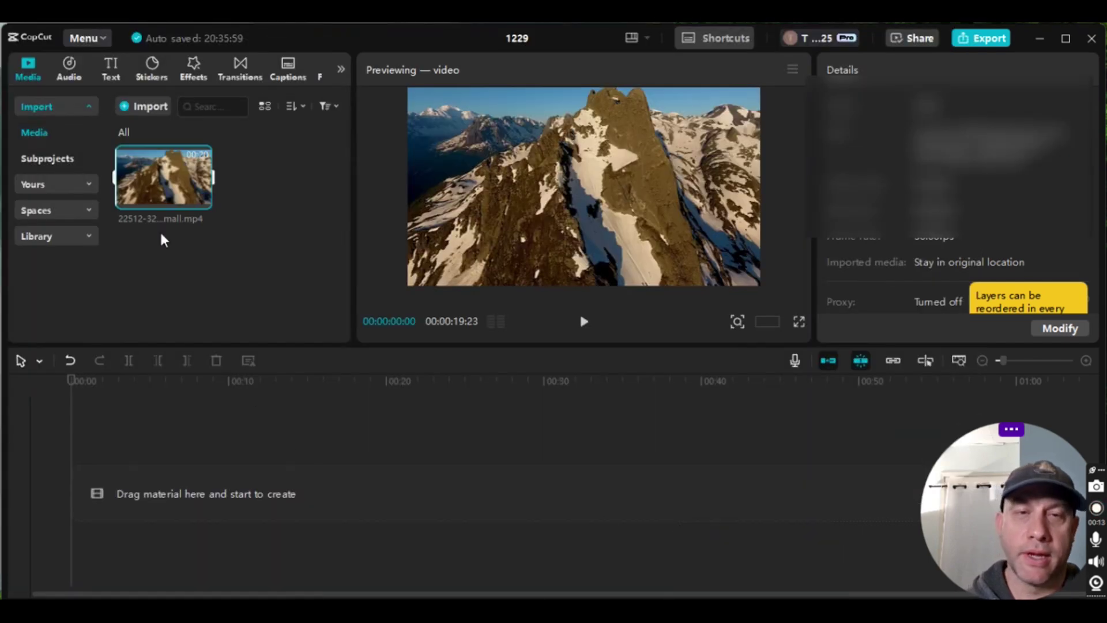
pyautogui.moveTo(168, 169); pyautogui.dragTo(163, 500)
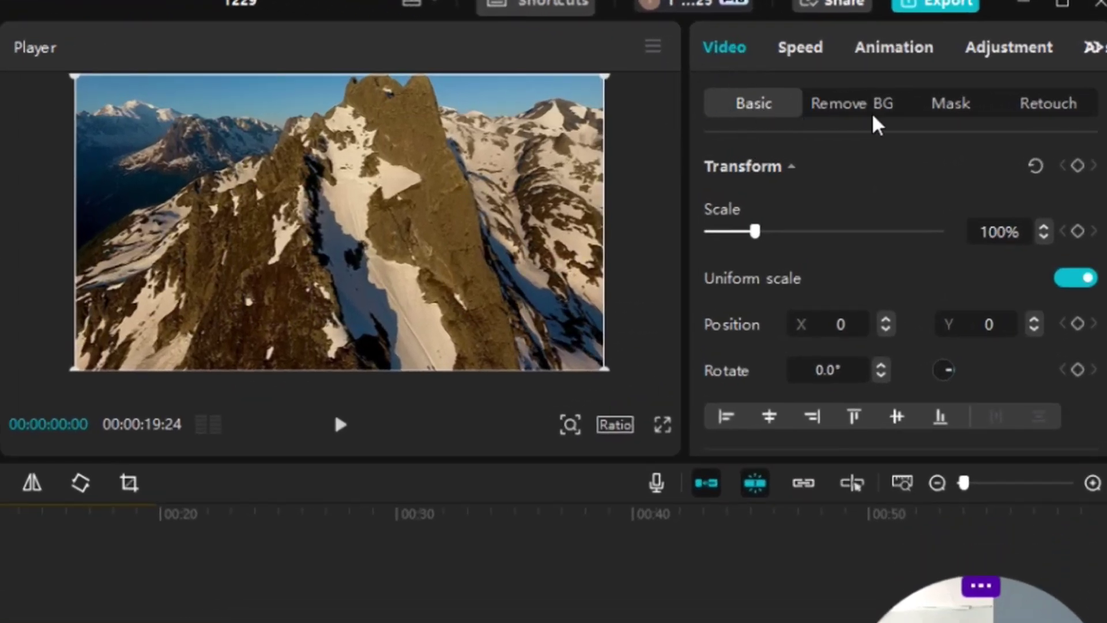
# - Add a Filmstrip mask to the clip and adjust its height so narrow black bars cover the top and bottom of the frame
pyautogui.click(954, 110)
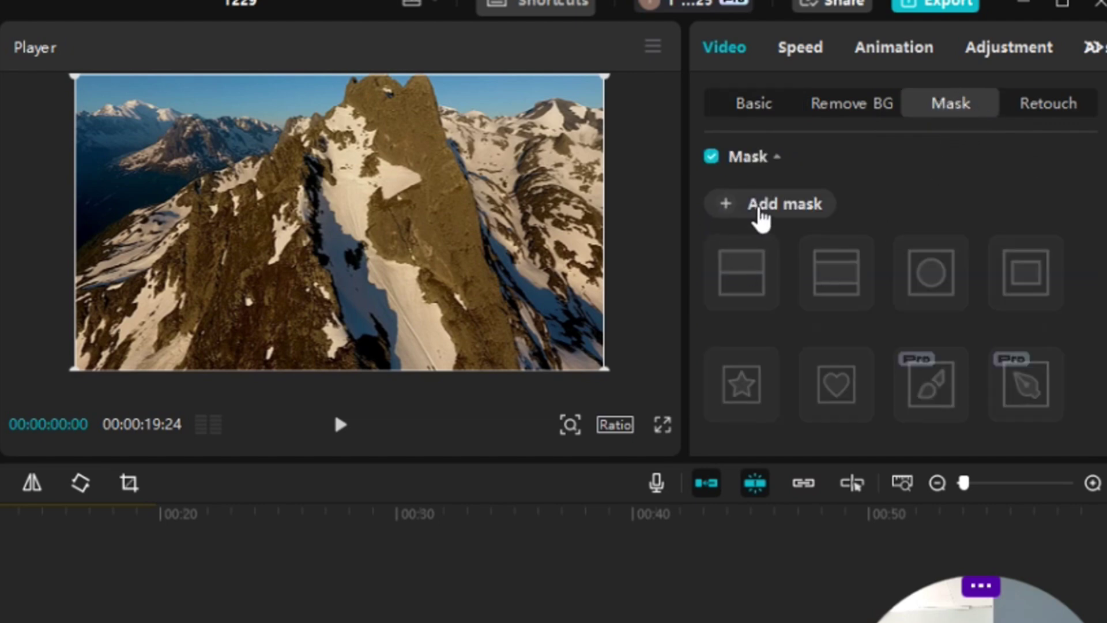
pyautogui.click(761, 213)
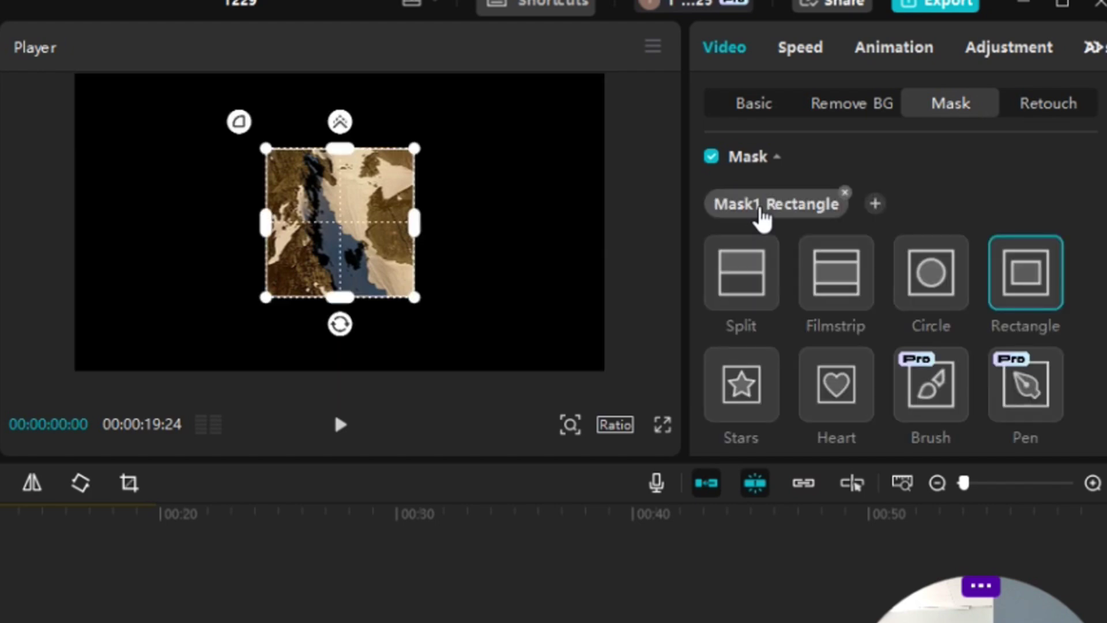
pyautogui.click(843, 284)
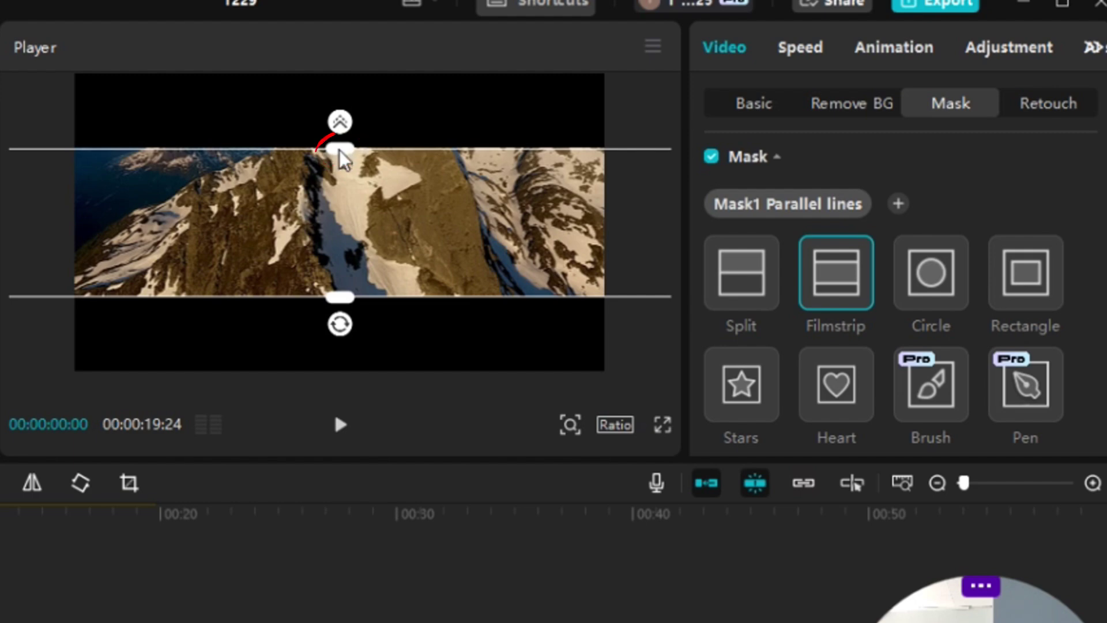
pyautogui.moveTo(340, 151)
pyautogui.mouseDown()
pyautogui.moveTo(345, 128)
pyautogui.moveTo(341, 152)
pyautogui.mouseUp()
pyautogui.moveTo(346, 301)
pyautogui.mouseDown()
pyautogui.moveTo(353, 342)
pyautogui.moveTo(358, 299)
pyautogui.moveTo(371, 344)
pyautogui.moveTo(371, 268)
pyautogui.moveTo(386, 343)
pyautogui.mouseUp()
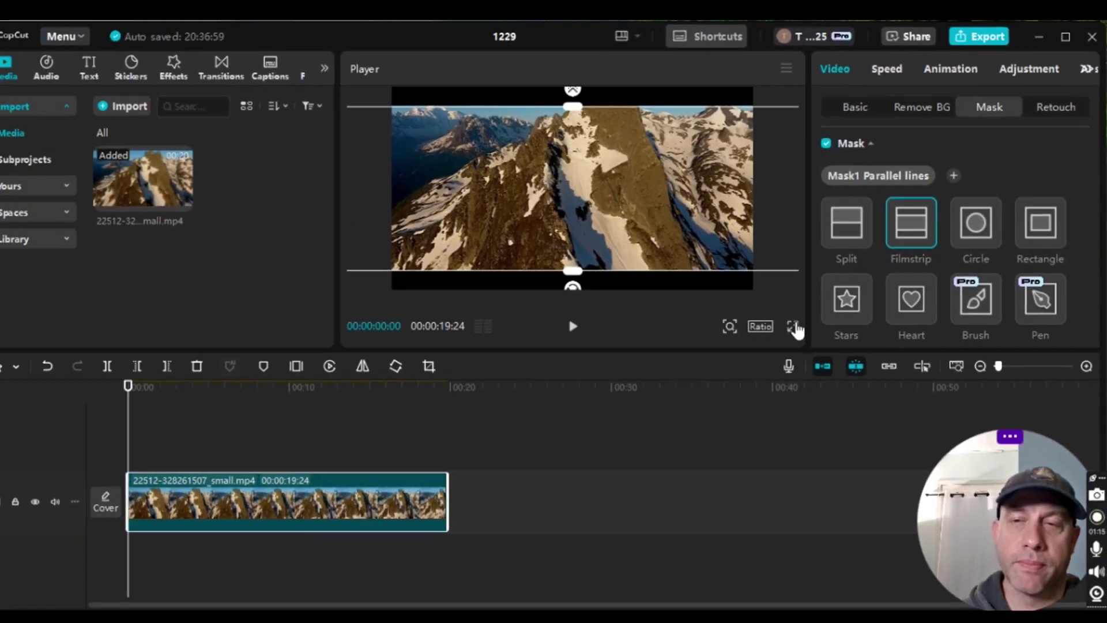
# - Play the masked clip in full screen, exit the preview and return the playhead to the start
pyautogui.click(662, 424)
pyautogui.click(337, 573)
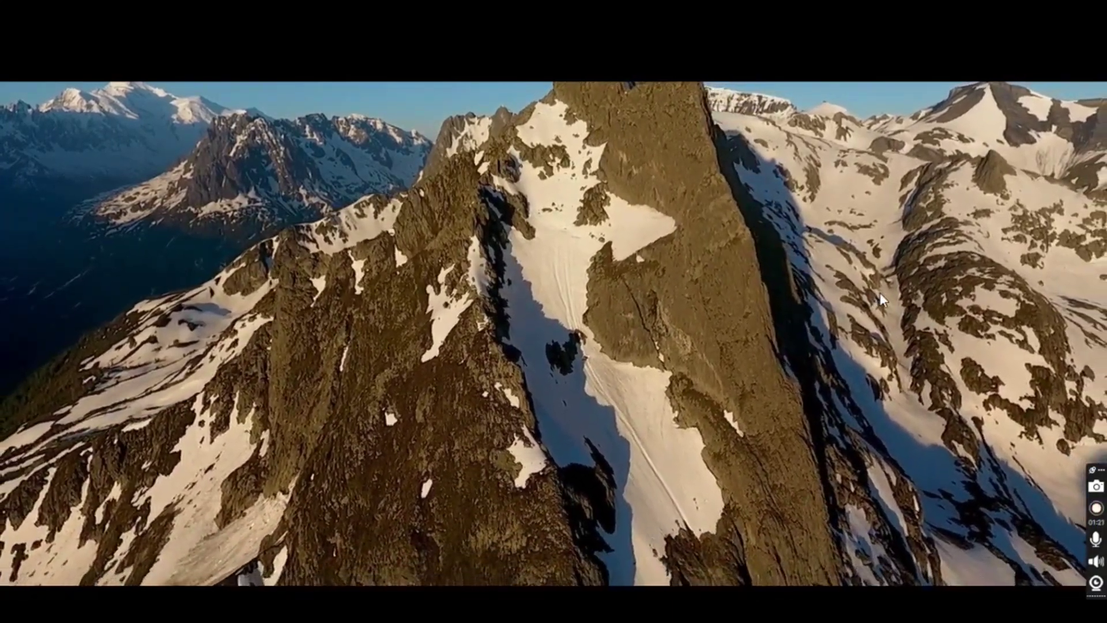
pyautogui.press('Escape')
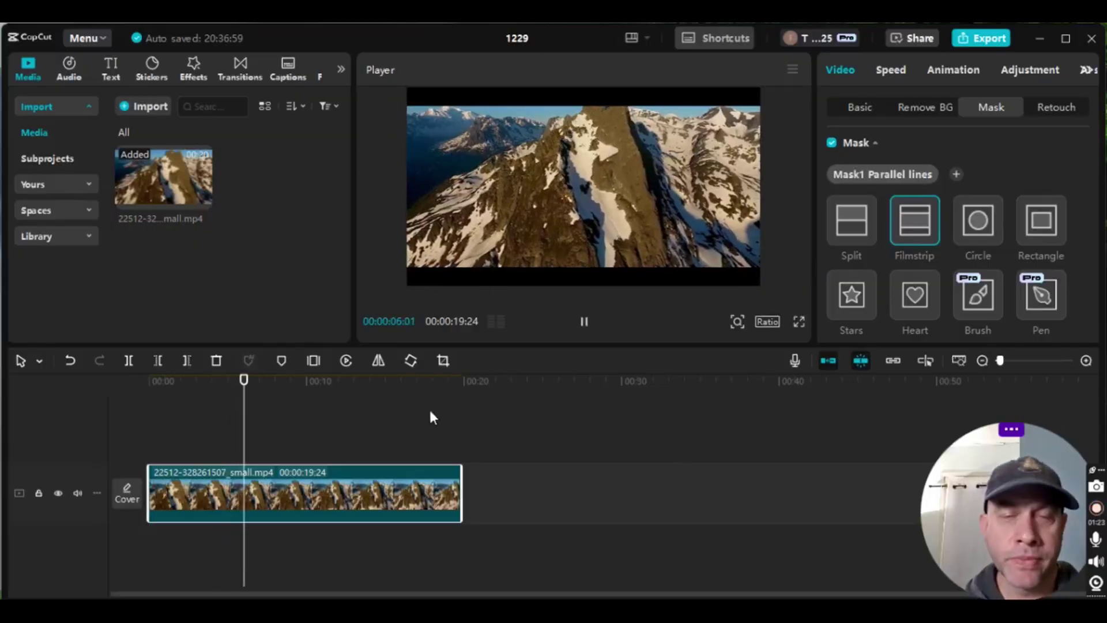
pyautogui.moveTo(267, 435); pyautogui.dragTo(56, 423)
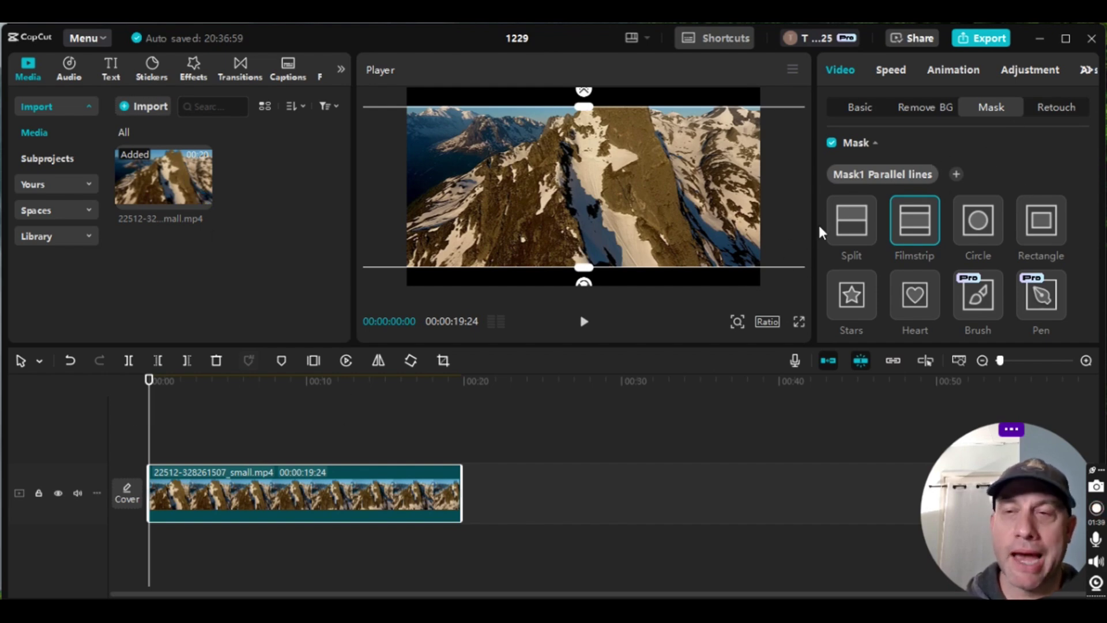
# - Widen the Filmstrip mask to the full frame height and turn the clip's mask off
pyautogui.moveTo(586, 113); pyautogui.dragTo(589, 99)
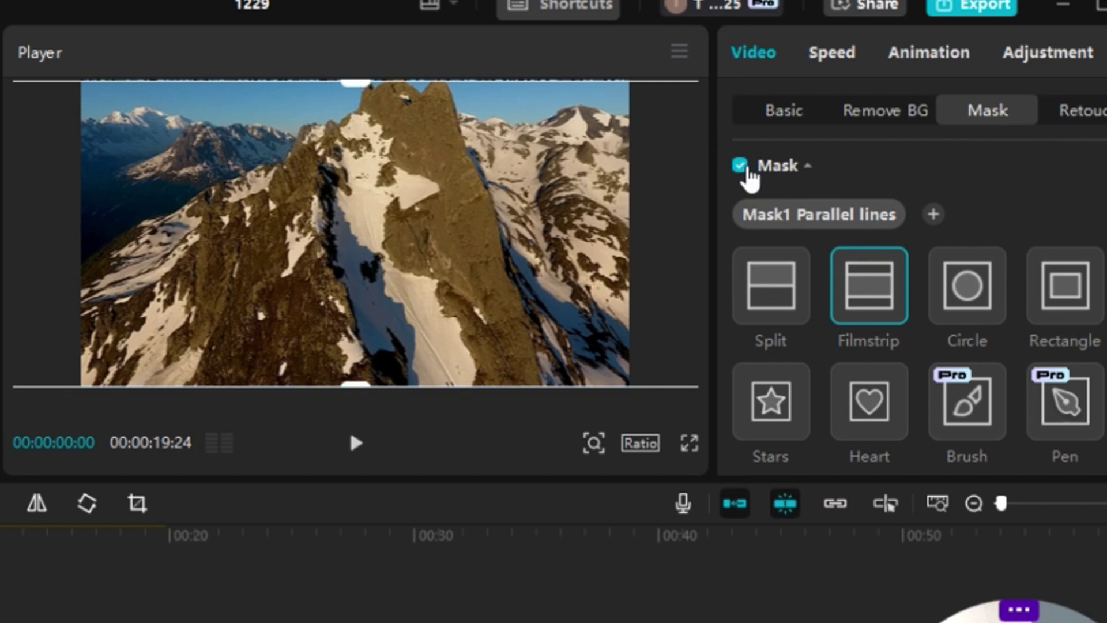
pyautogui.click(739, 165)
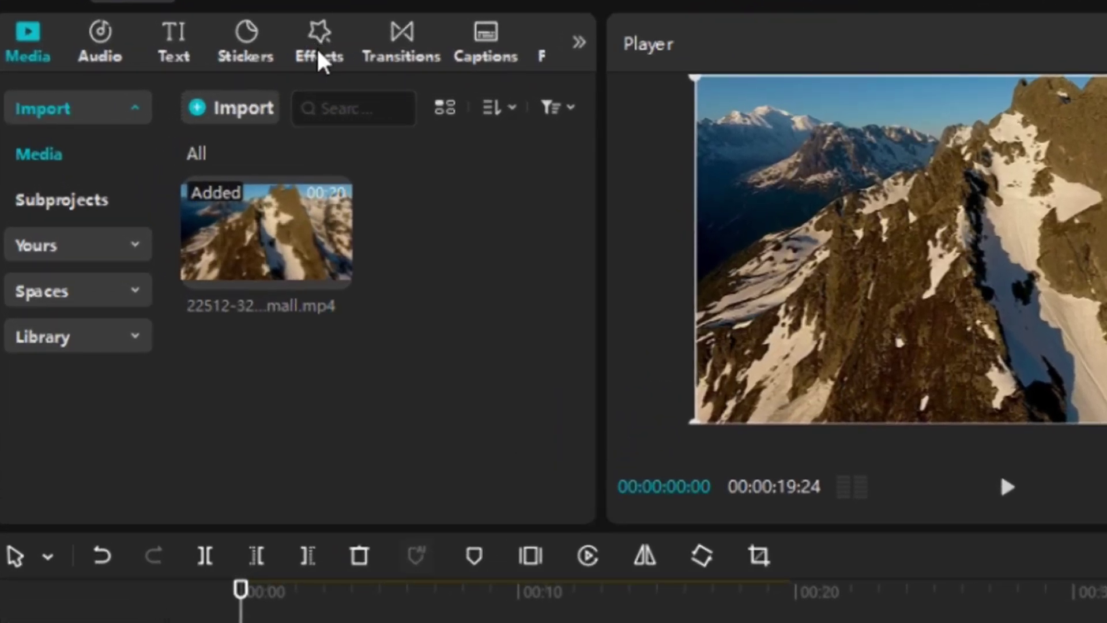
# - Search the video effects for "movie"
pyautogui.click(312, 43)
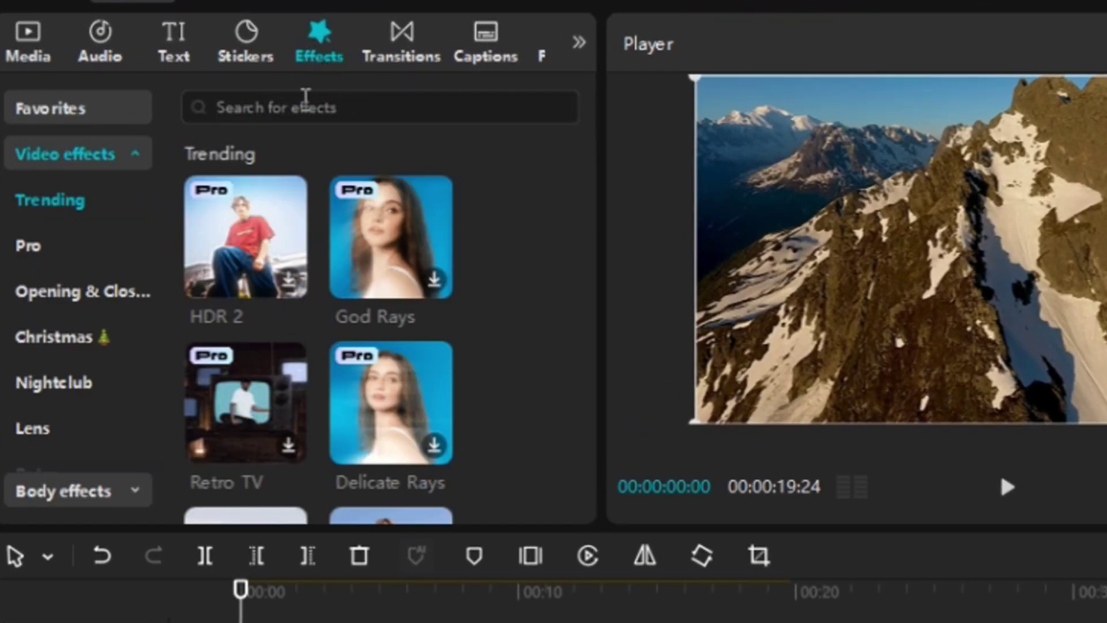
pyautogui.click(309, 103)
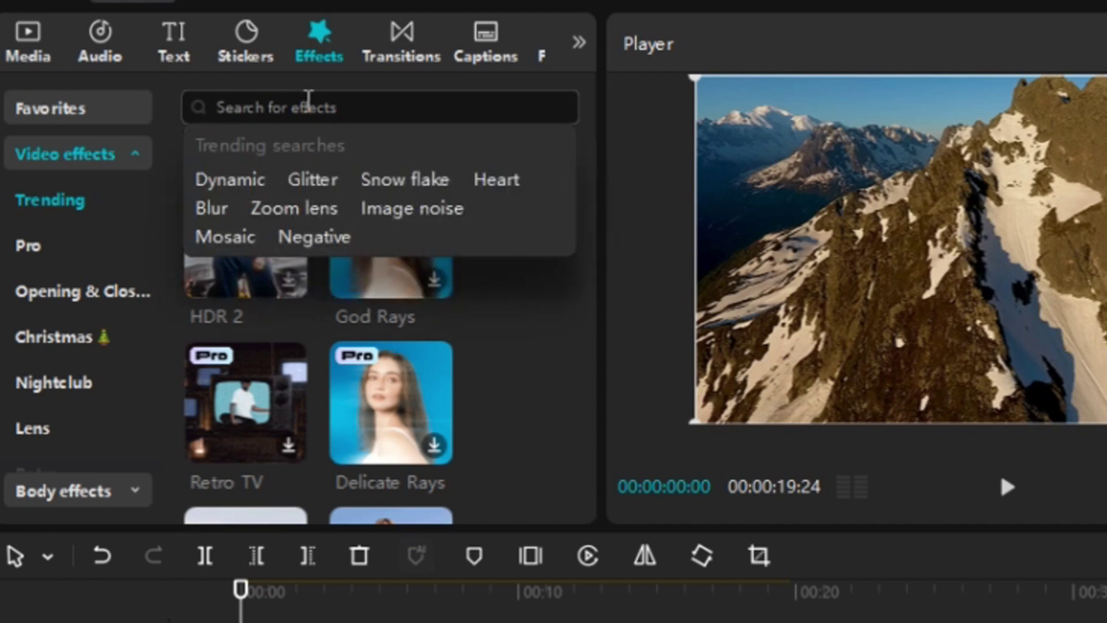
pyautogui.write('movie')
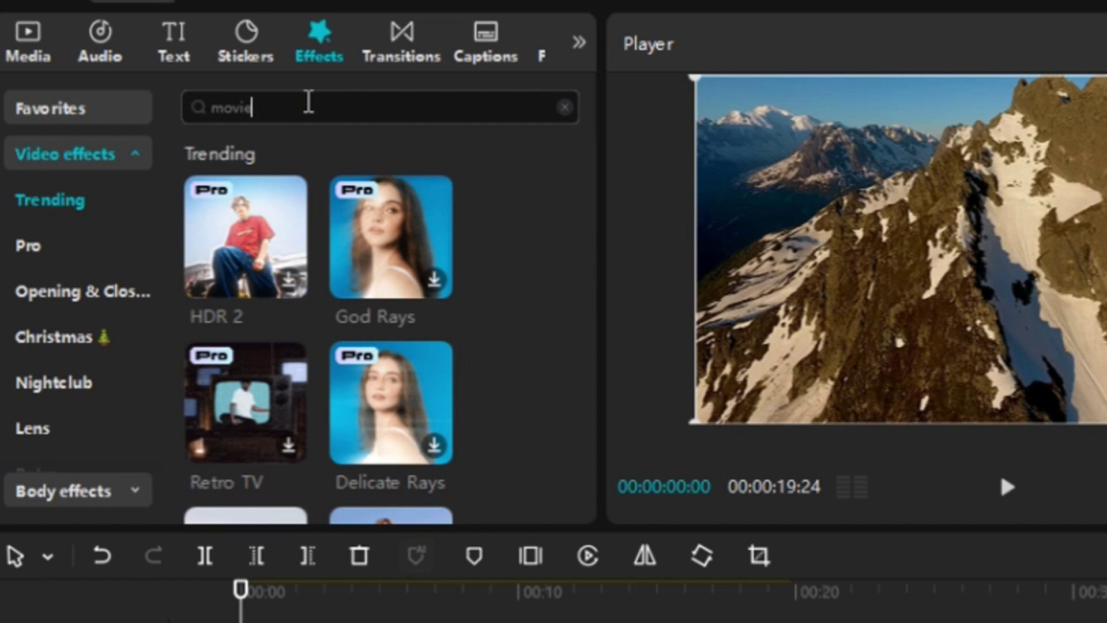
pyautogui.press('Return')
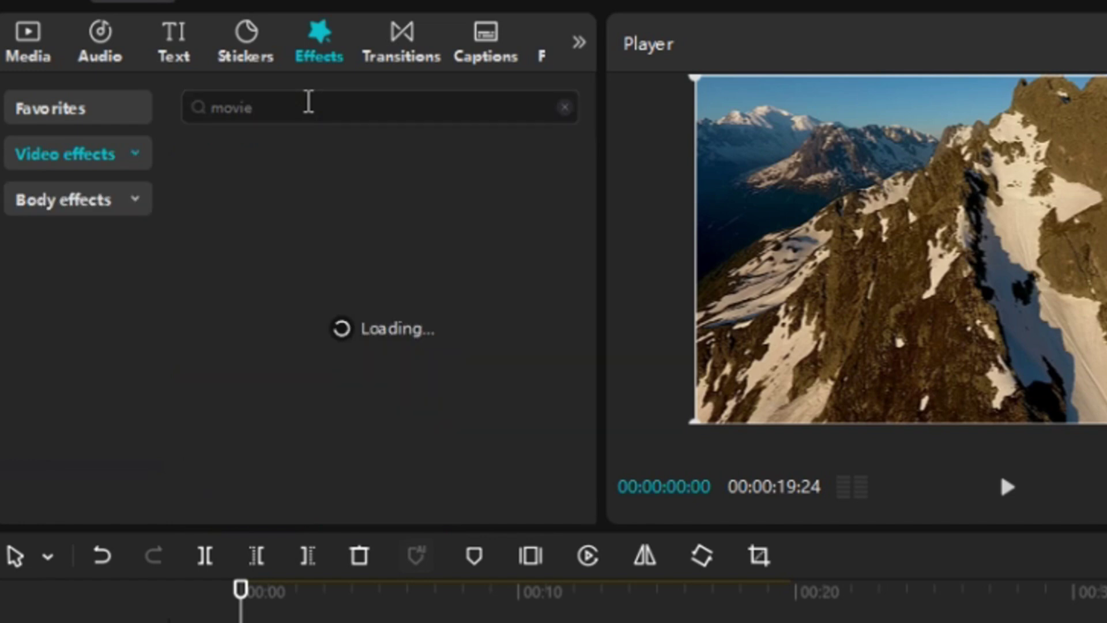
# - Place the first Movie effect above the clip at the timeline start and extend it to the clip's full length
pyautogui.moveTo(416, 231)
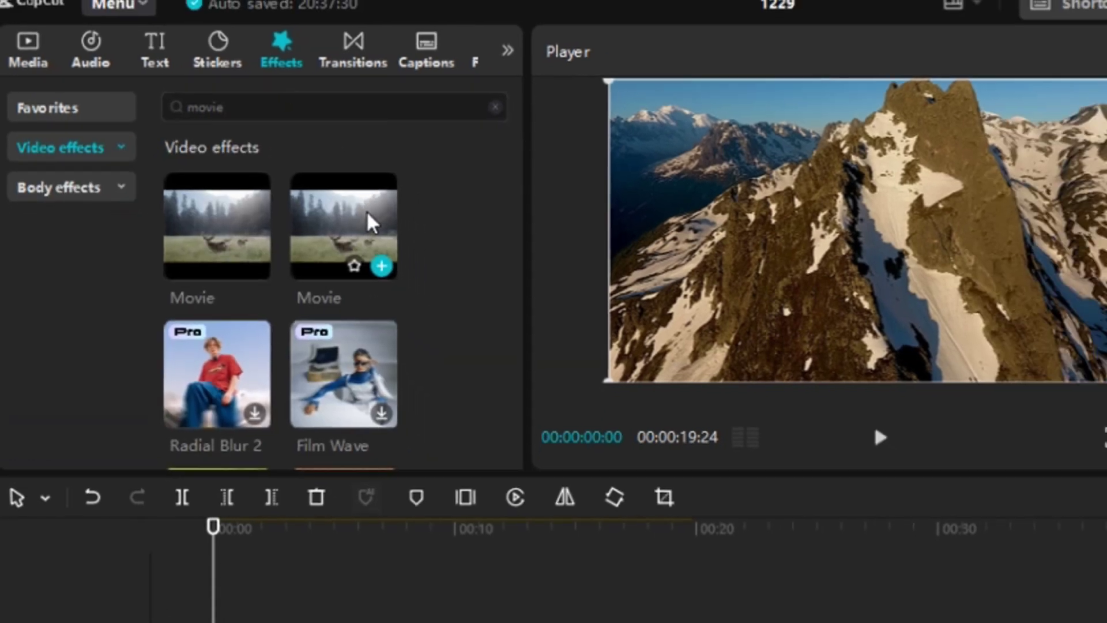
pyautogui.moveTo(160, 183)
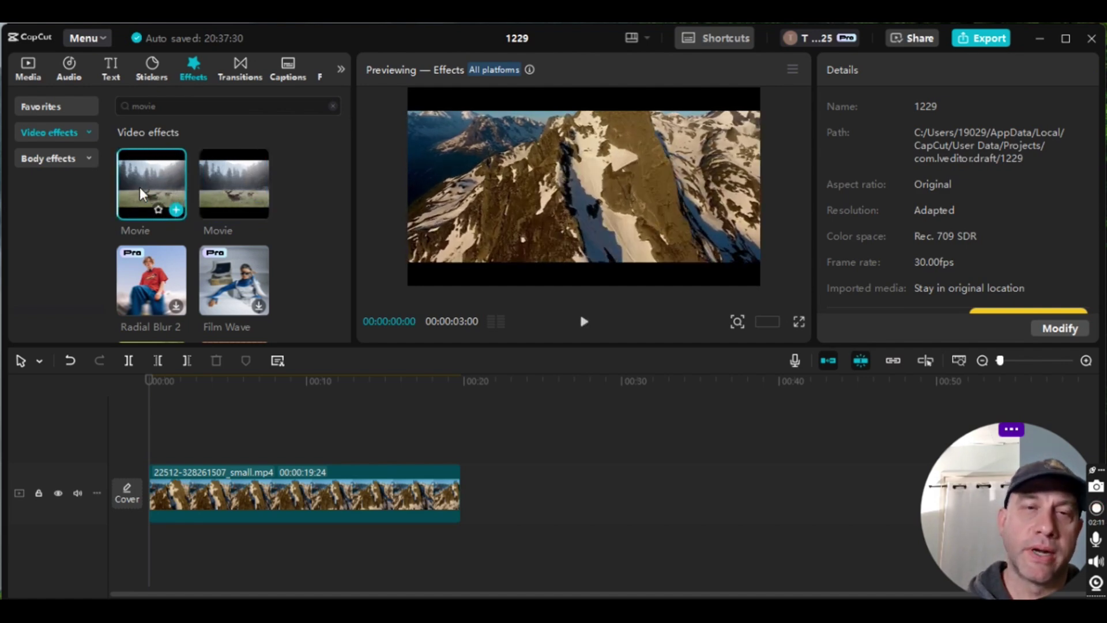
pyautogui.moveTo(148, 178); pyautogui.dragTo(168, 453)
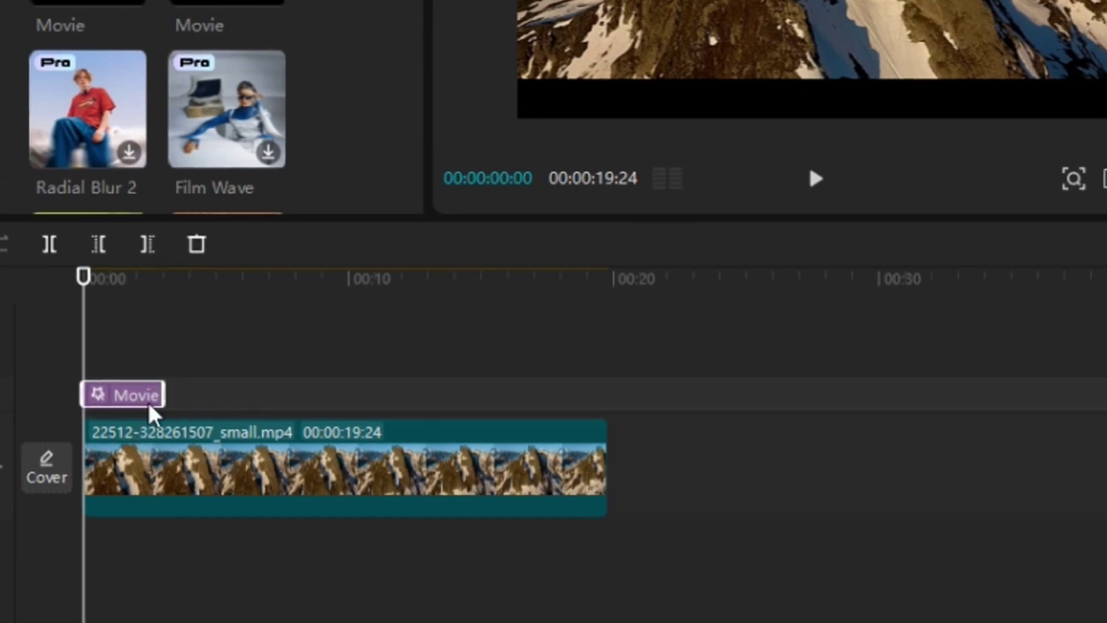
pyautogui.moveTo(169, 404)
pyautogui.mouseDown()
pyautogui.moveTo(178, 401)
pyautogui.moveTo(160, 399)
pyautogui.moveTo(606, 405)
pyautogui.mouseUp()
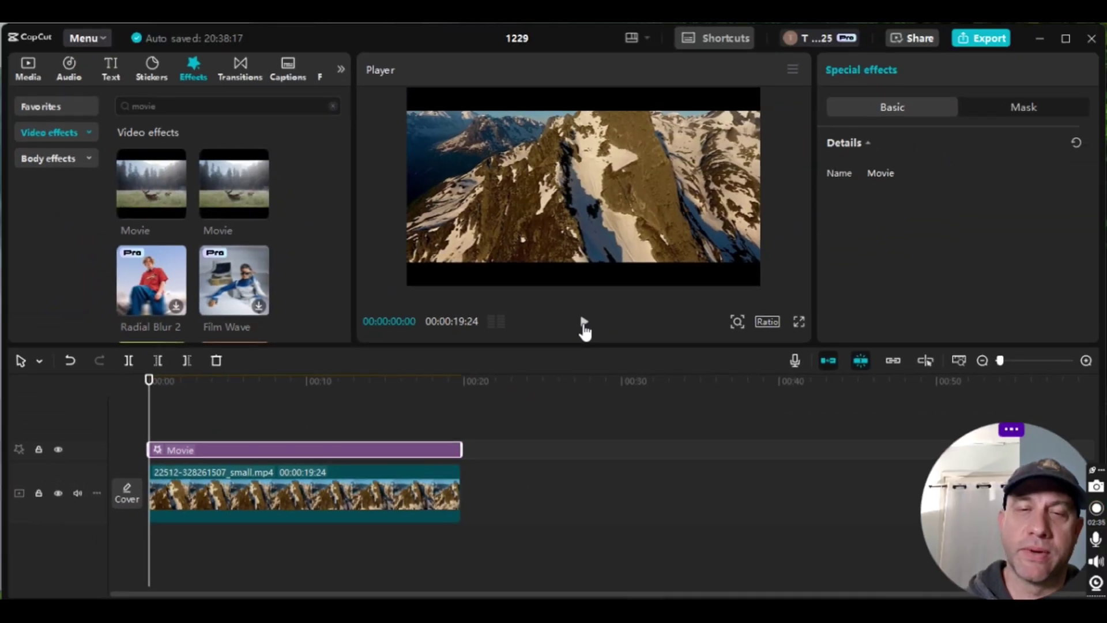
# - Play part of the clip with the Movie effect, pause and return the playhead to the start
pyautogui.click(812, 180)
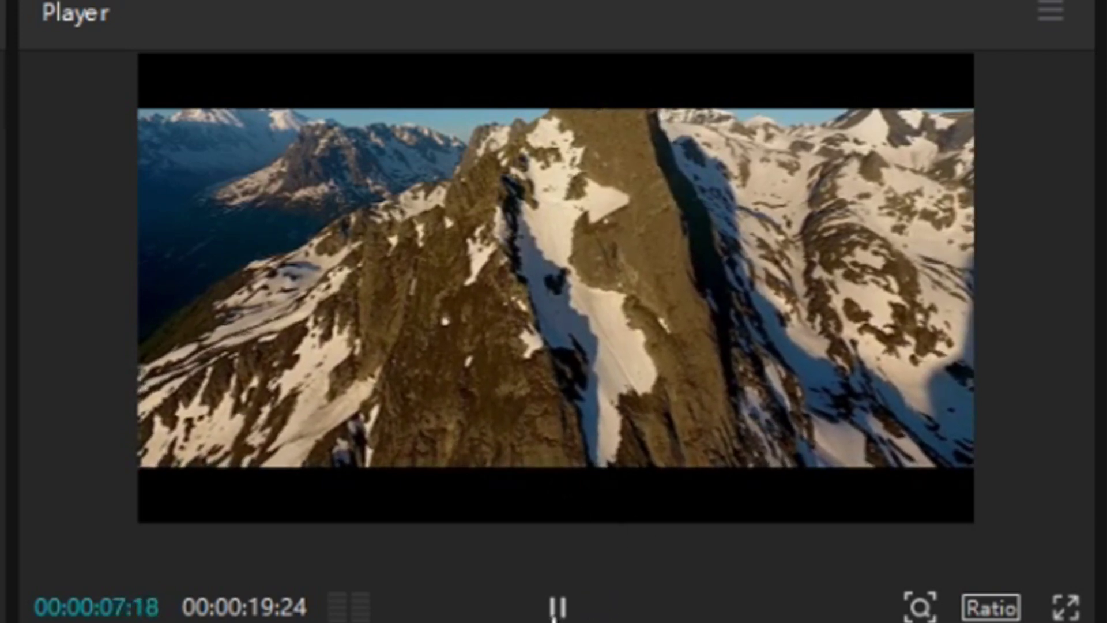
pyautogui.click(557, 607)
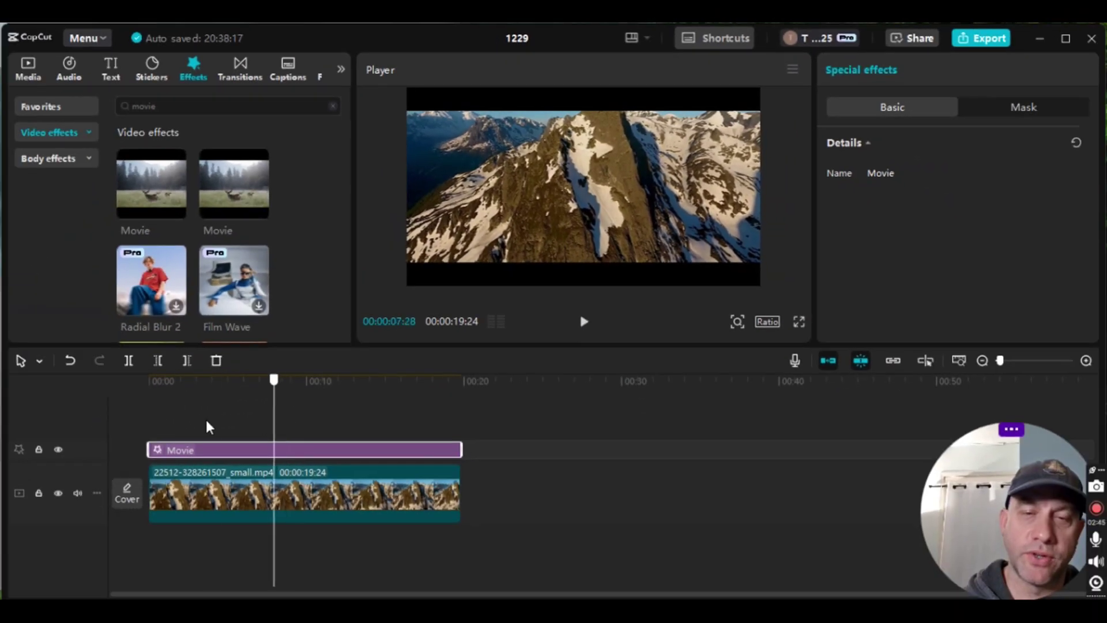
pyautogui.click(130, 420)
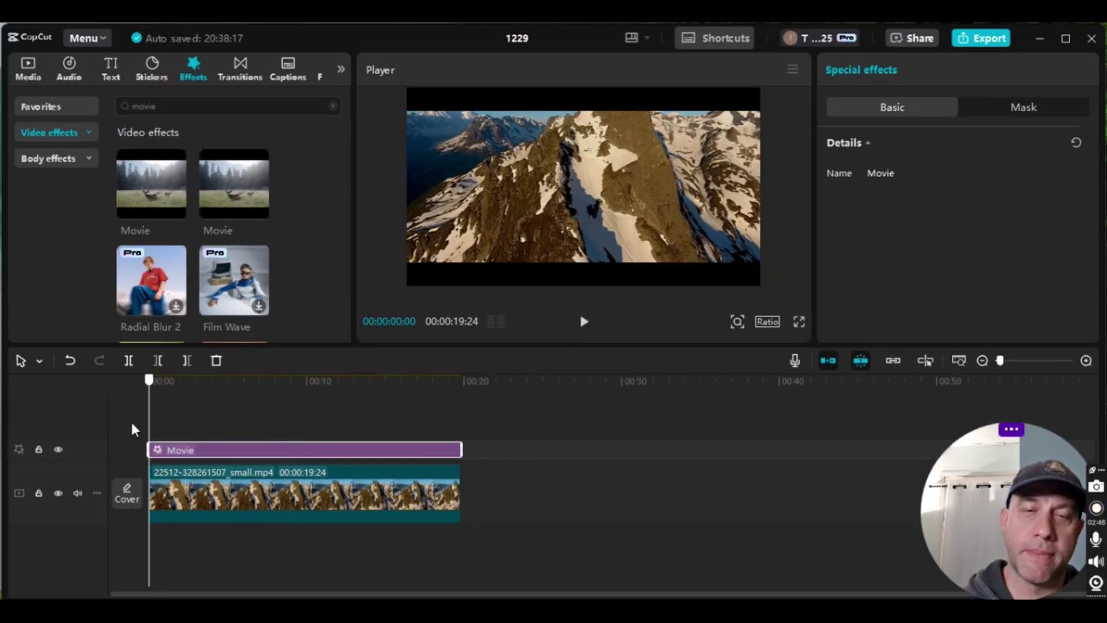
# - Delete the Movie effect from the timeline
pyautogui.rightClick(411, 448)
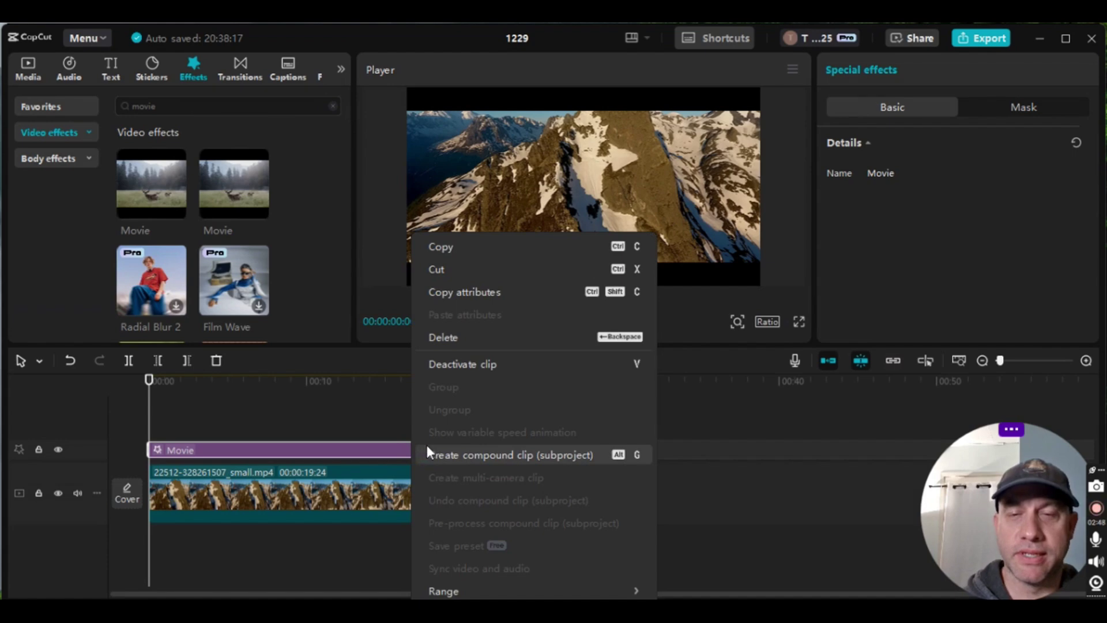
pyautogui.click(437, 340)
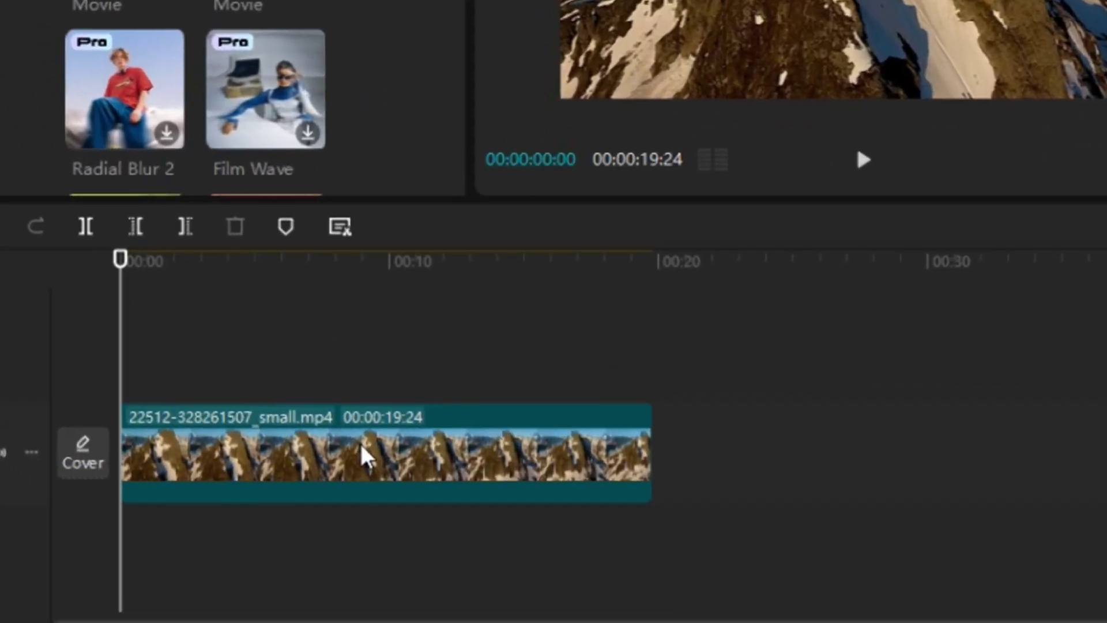
# - Turn the clip's Filmstrip mask back on and add a keyframe for all mask settings at 00:00:00:00
pyautogui.click(295, 493)
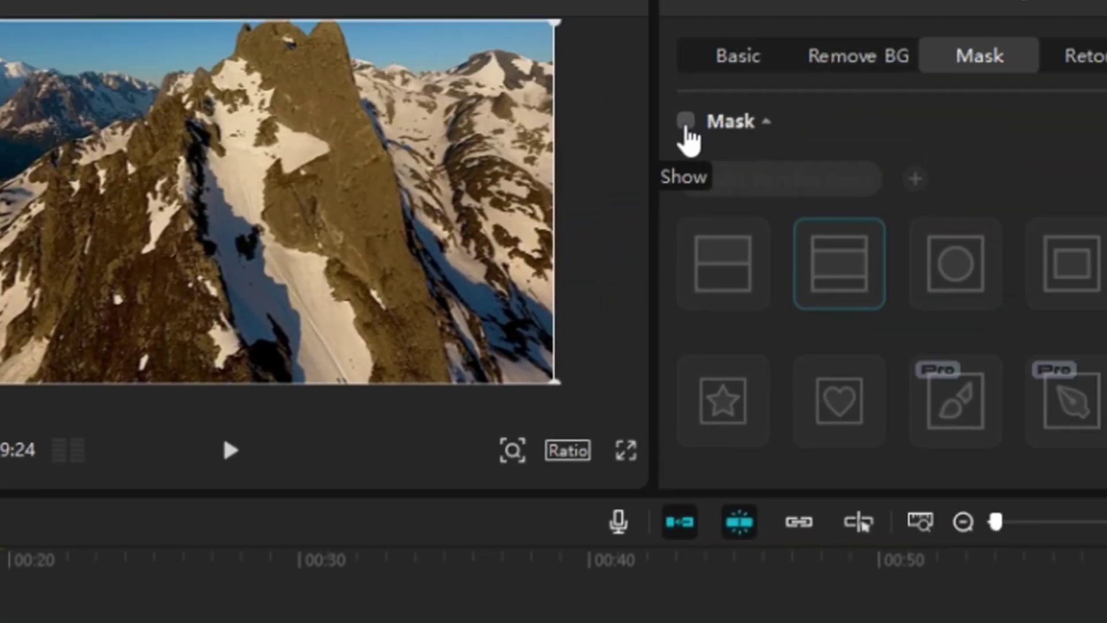
pyautogui.click(686, 122)
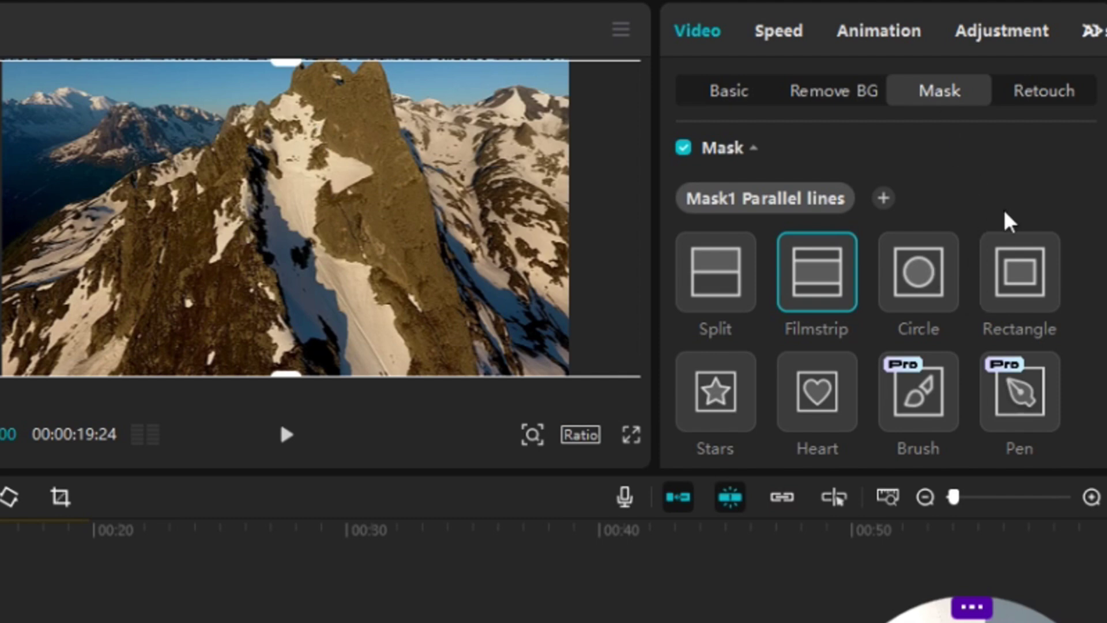
pyautogui.scroll(-5, 1009, 220)
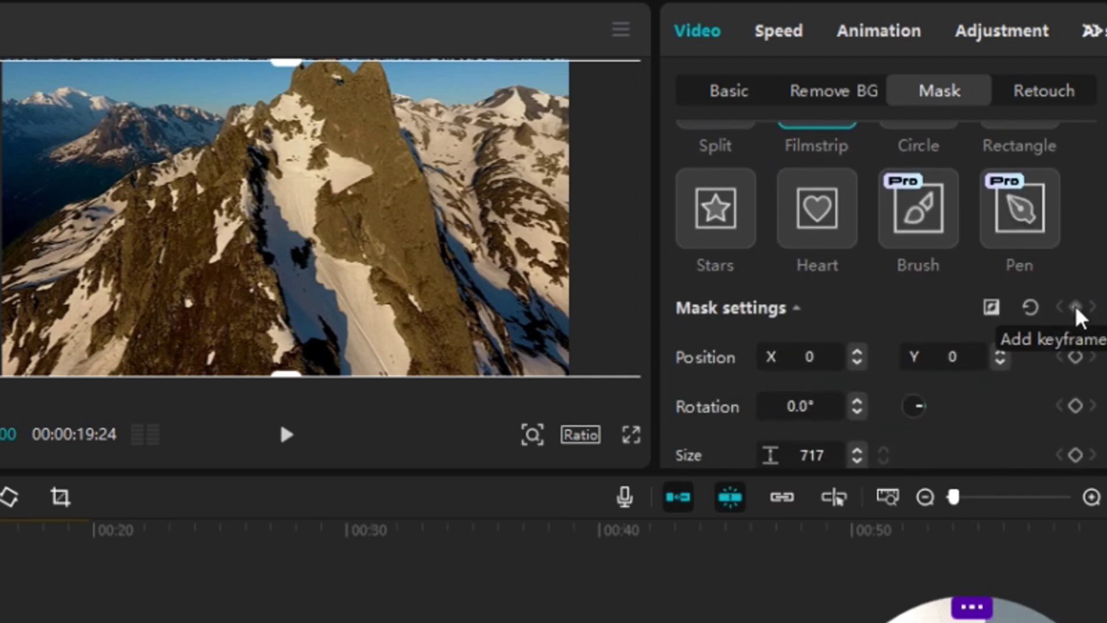
pyautogui.click(1076, 307)
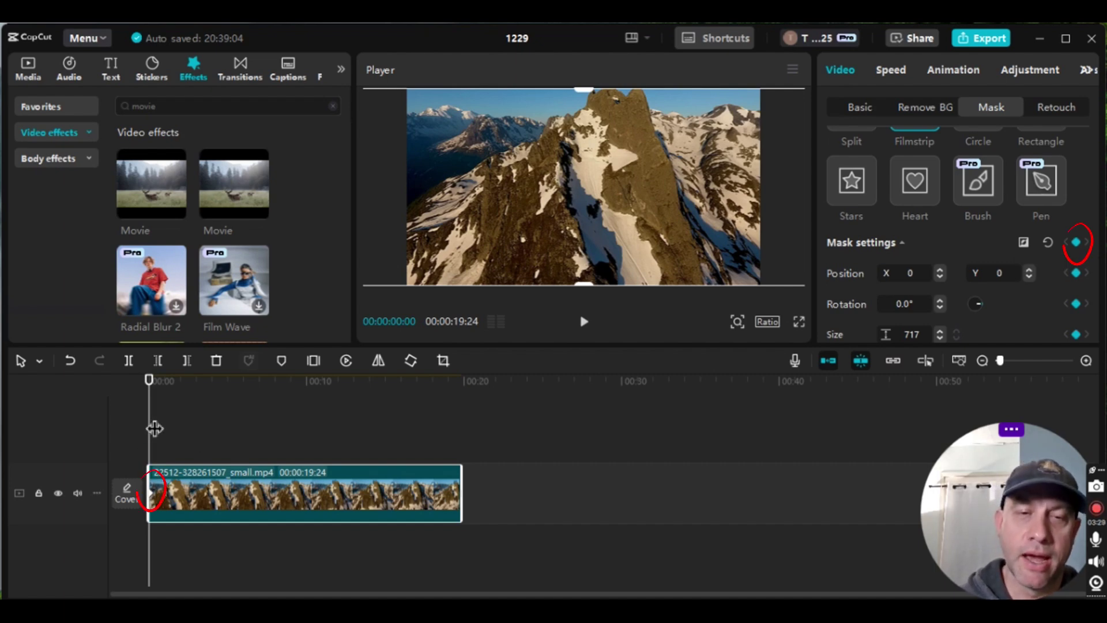
# - Move the playhead to about 00:00:02:11 and narrow the Filmstrip mask to form black bars above and below the picture
pyautogui.moveTo(154, 428); pyautogui.dragTo(191, 450)
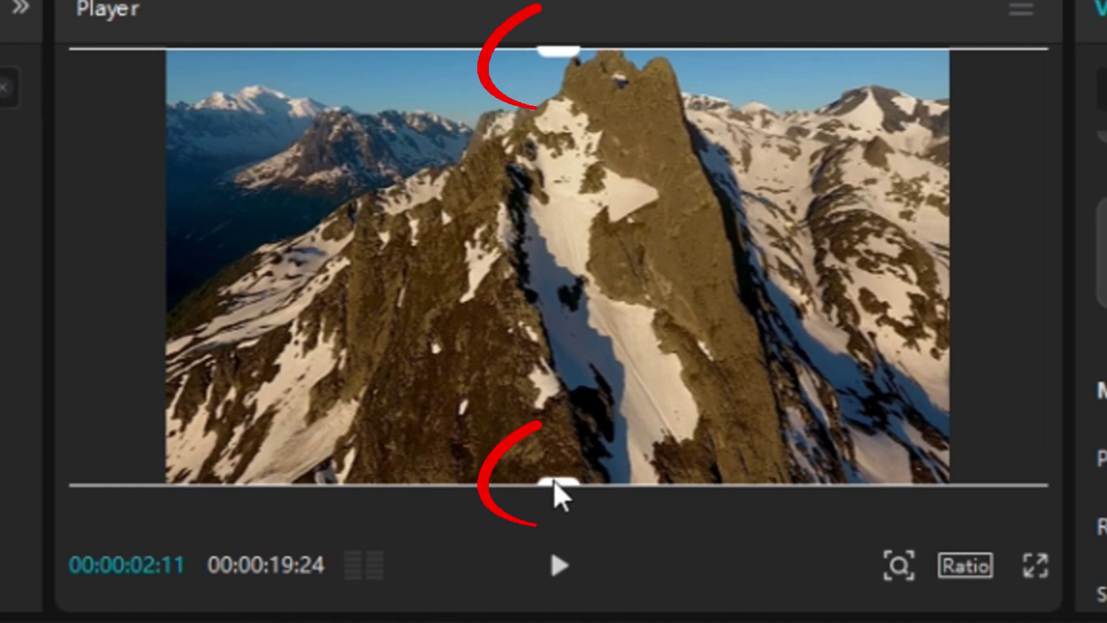
pyautogui.moveTo(558, 483); pyautogui.dragTo(554, 449)
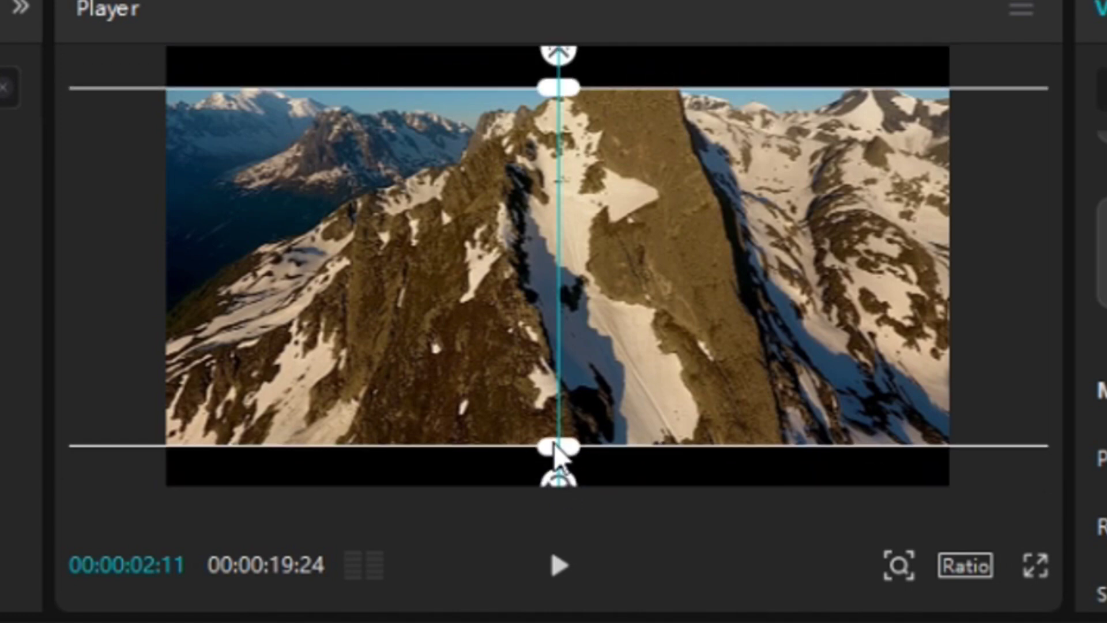
pyautogui.moveTo(554, 444); pyautogui.dragTo(553, 440)
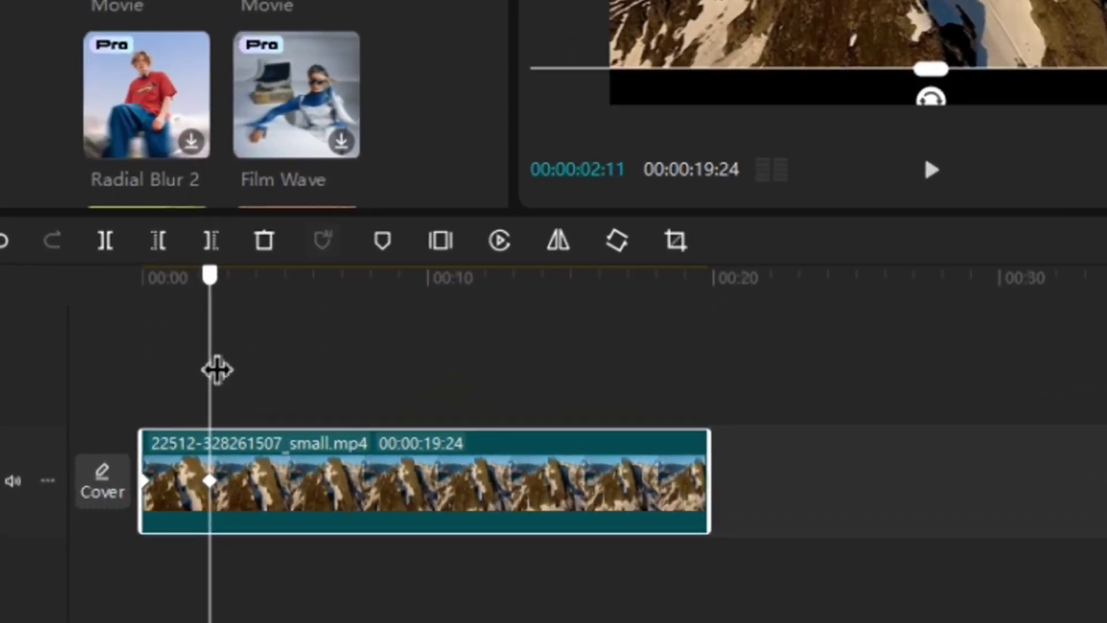
# - Return the playhead to the start, play the animated black bars in full screen and leave the full-screen preview
pyautogui.moveTo(212, 369); pyautogui.dragTo(142, 352)
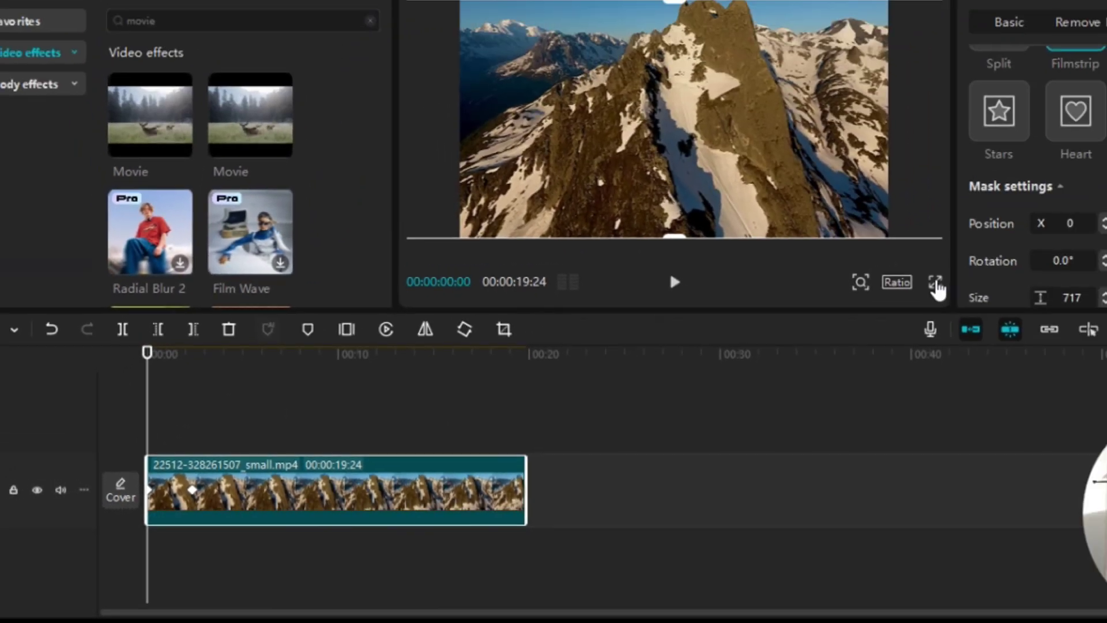
pyautogui.click(936, 284)
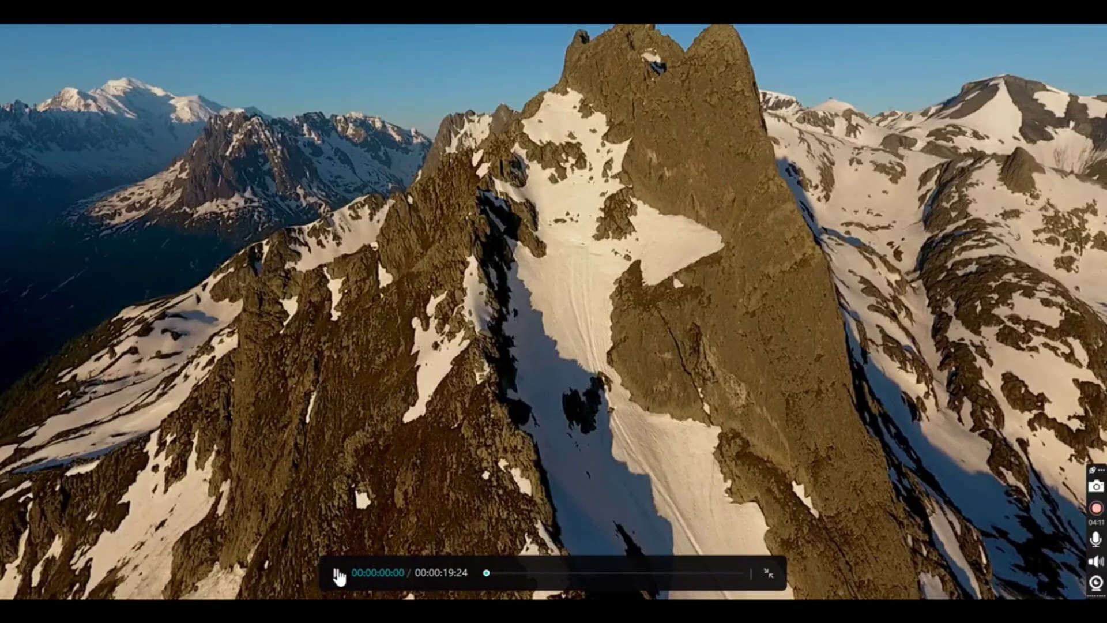
pyautogui.click(339, 574)
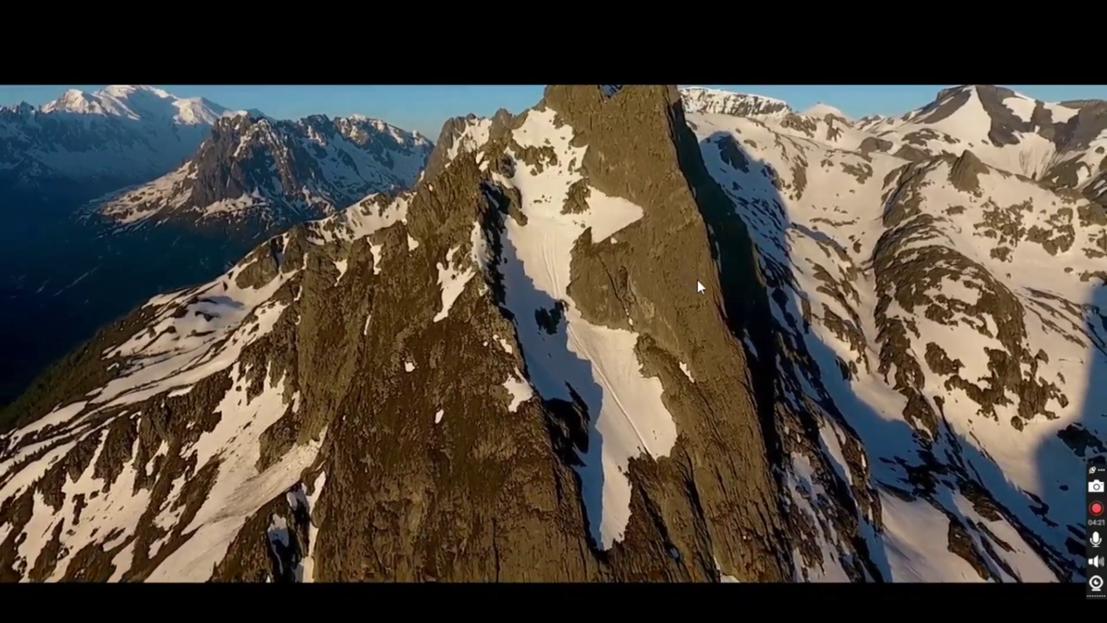
pyautogui.press('Escape')
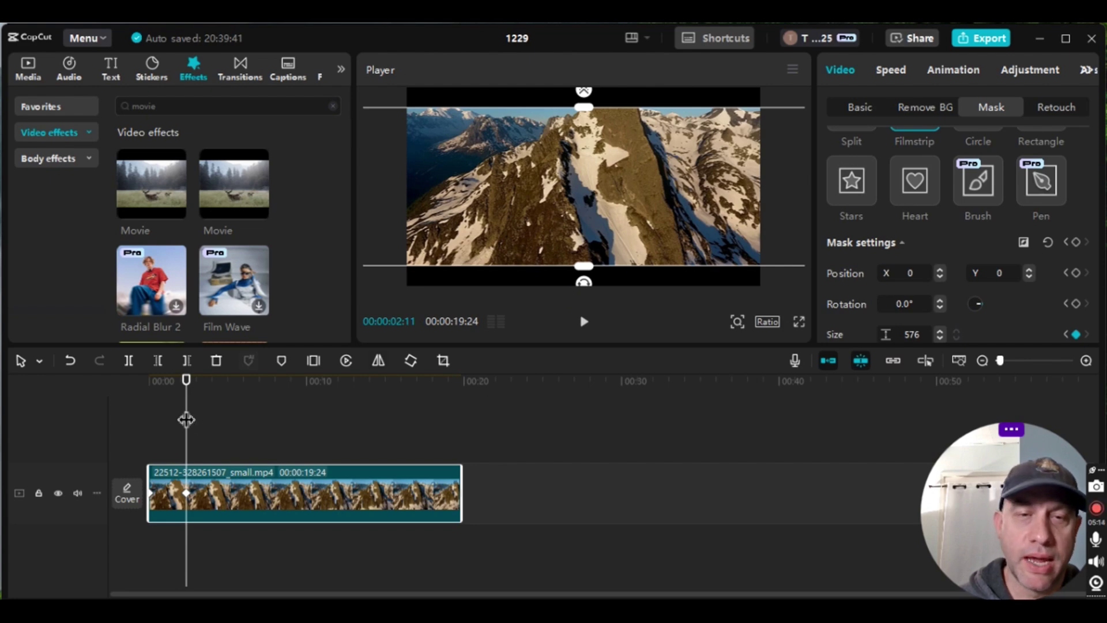
# - With the playhead at 00:00:00:00, delete both mask keyframes from the clip and turn its mask off
pyautogui.moveTo(192, 421); pyautogui.dragTo(111, 406)
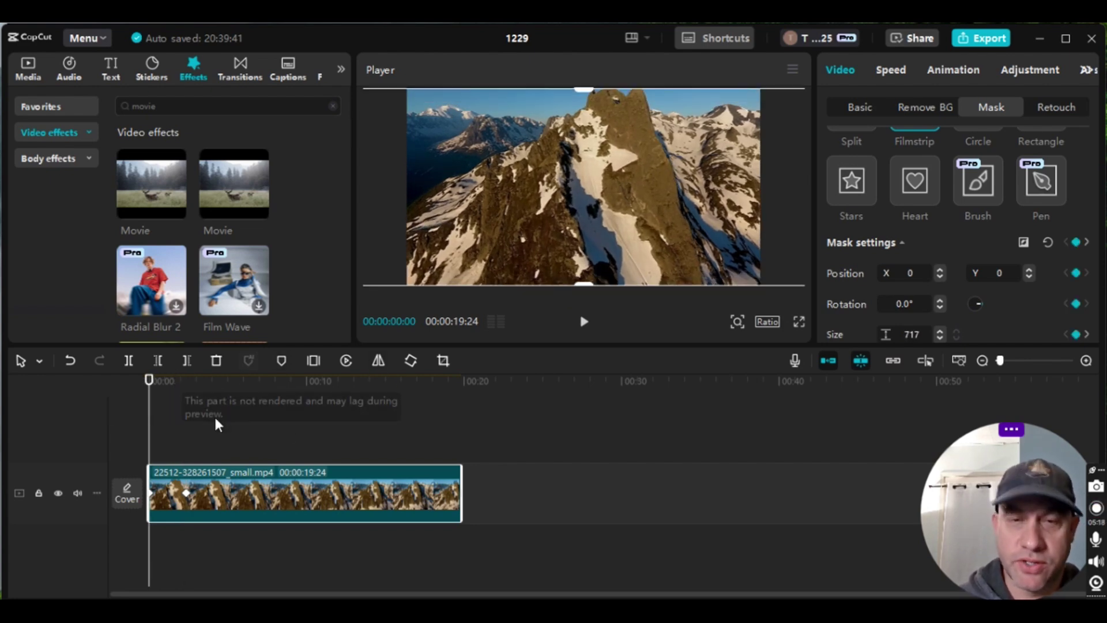
pyautogui.rightClick(185, 493)
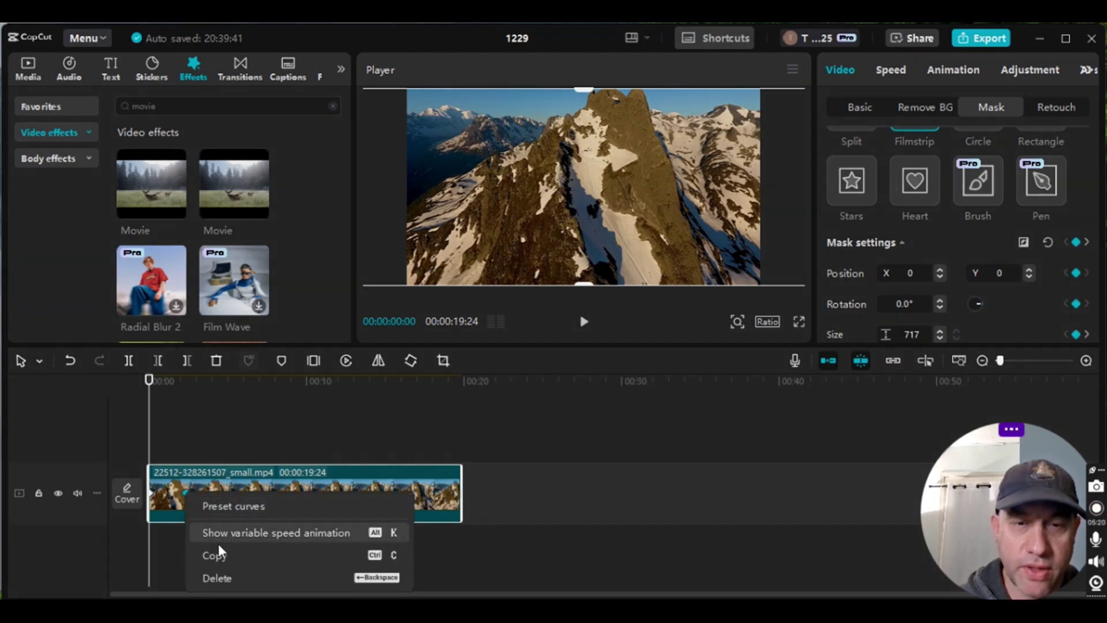
pyautogui.click(223, 574)
pyautogui.rightClick(151, 494)
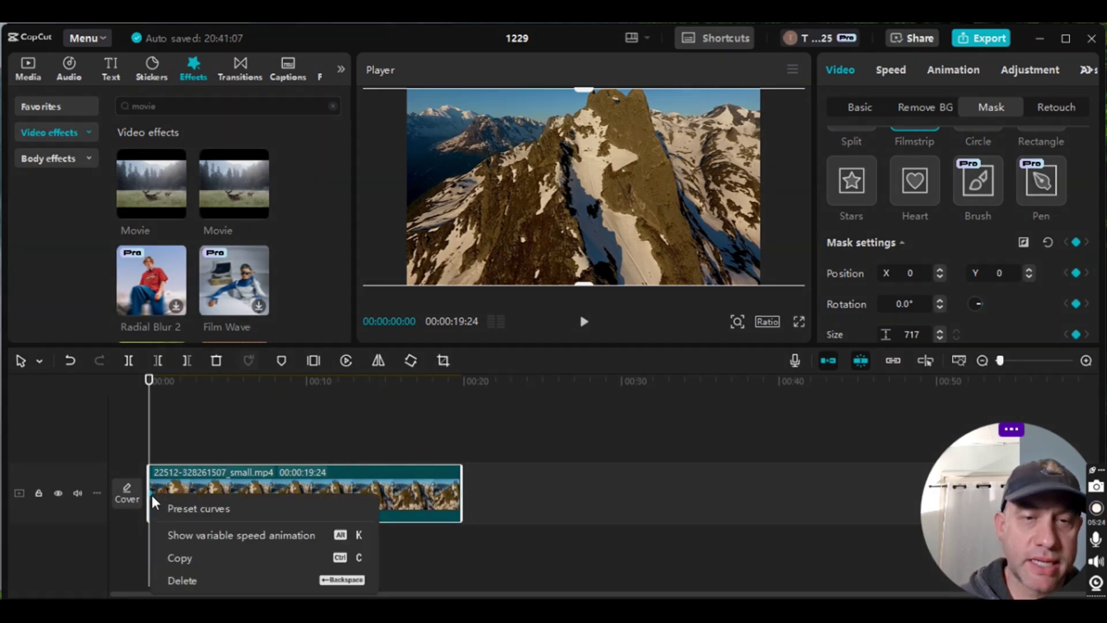
pyautogui.click(180, 573)
pyautogui.scroll(3, 934, 242)
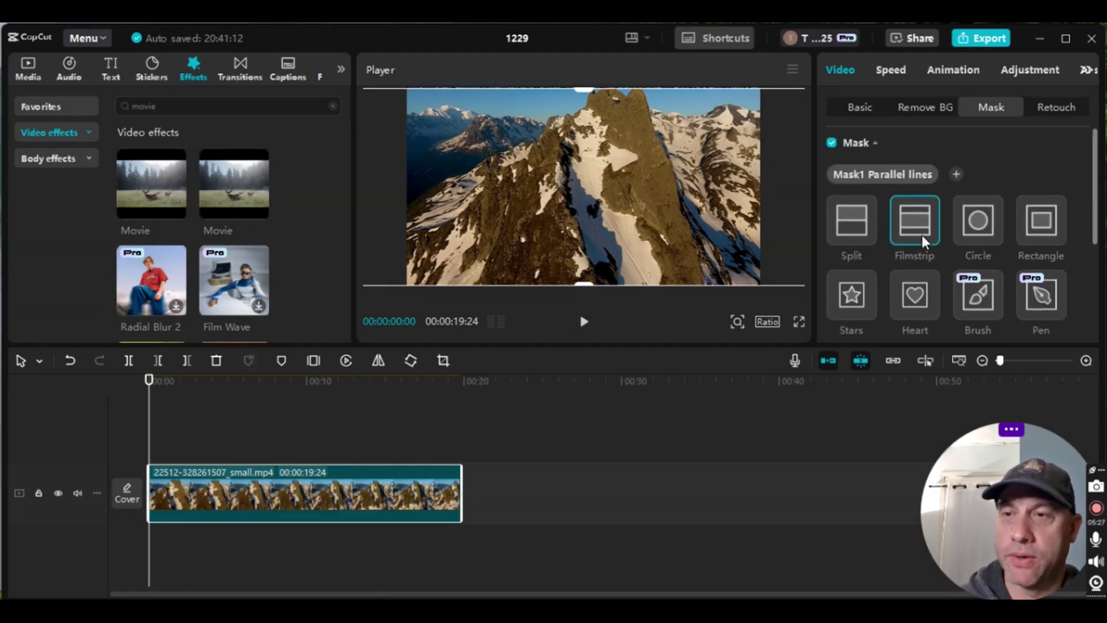
pyautogui.click(831, 144)
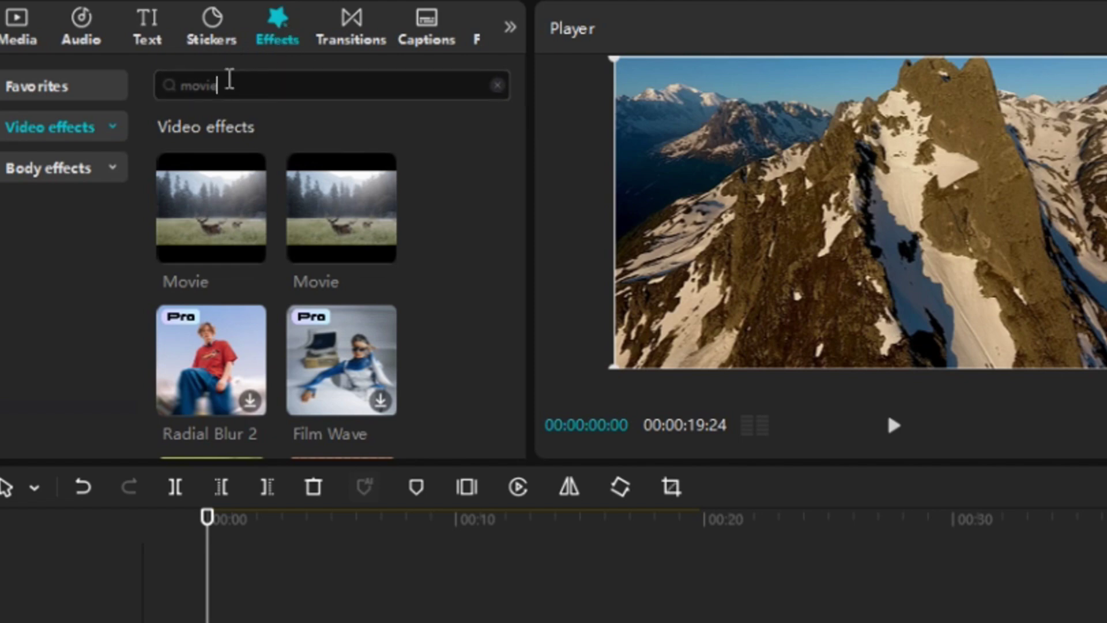
# - Search the video effects for "cinema" and add the non-Pro Cinema effect above the clip at the start of the timeline
pyautogui.hotkey('ctrl', 'a')
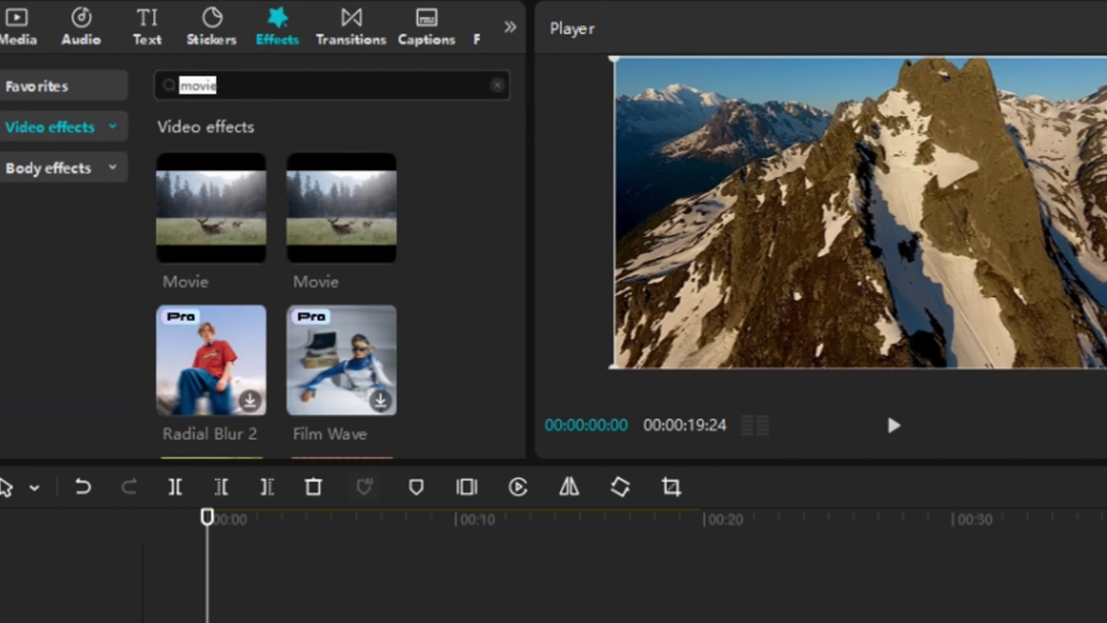
pyautogui.press('BackSpace')
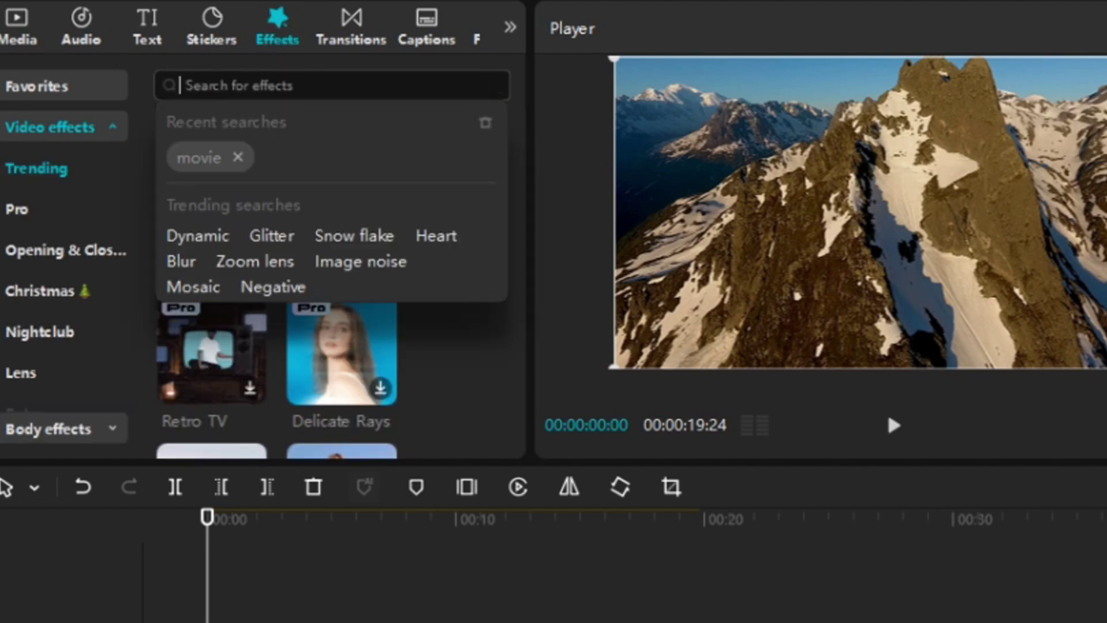
pyautogui.write('cinema')
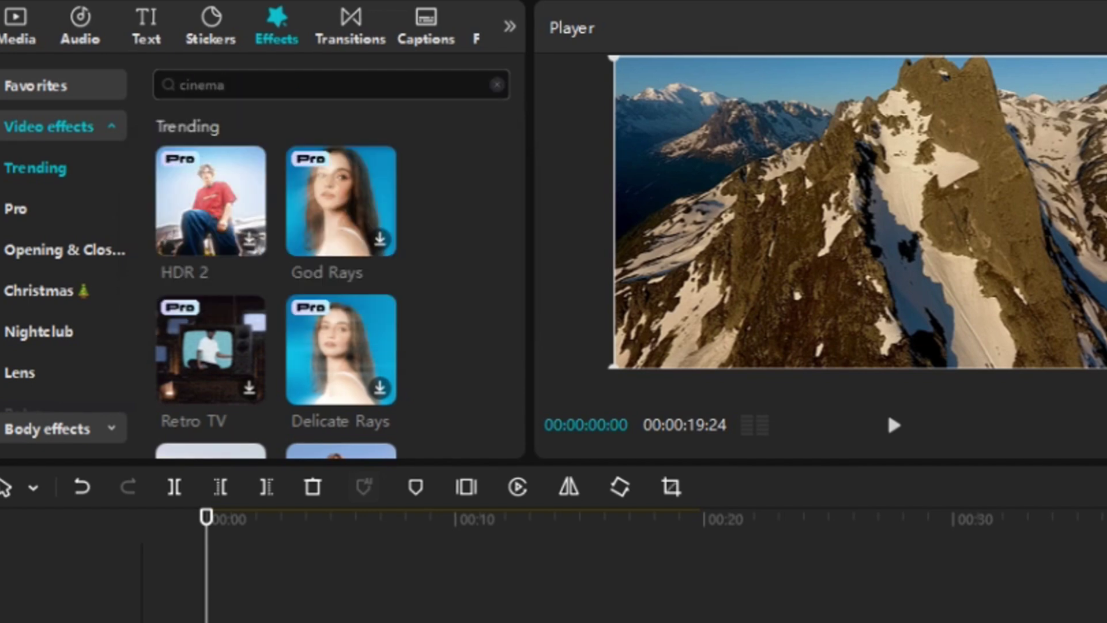
pyautogui.press('Return')
pyautogui.moveTo(245, 212)
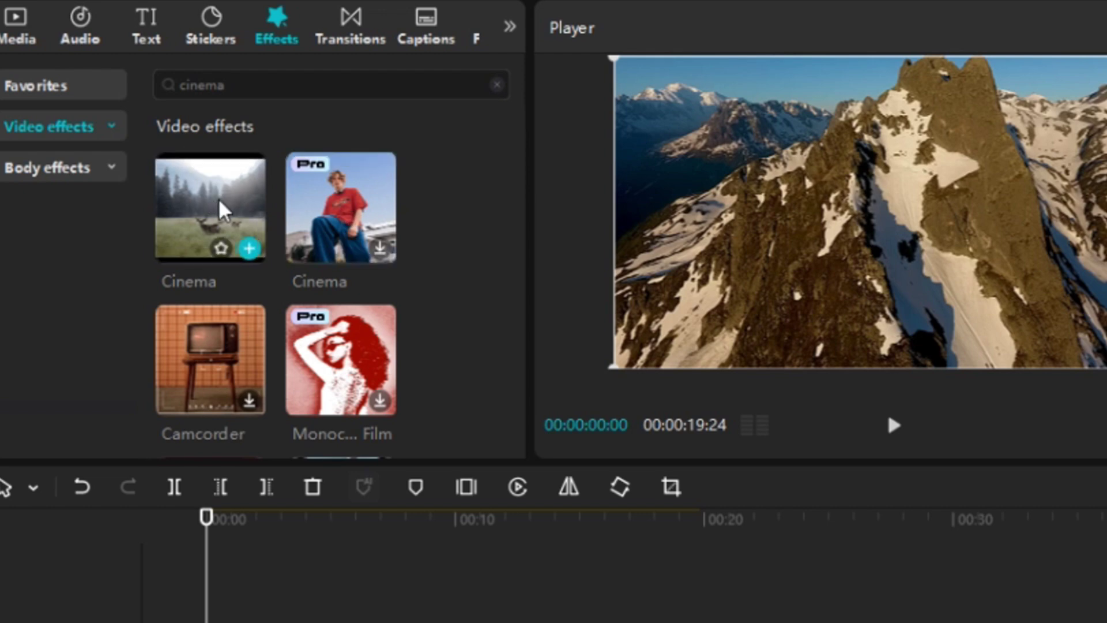
pyautogui.moveTo(219, 200); pyautogui.dragTo(245, 622)
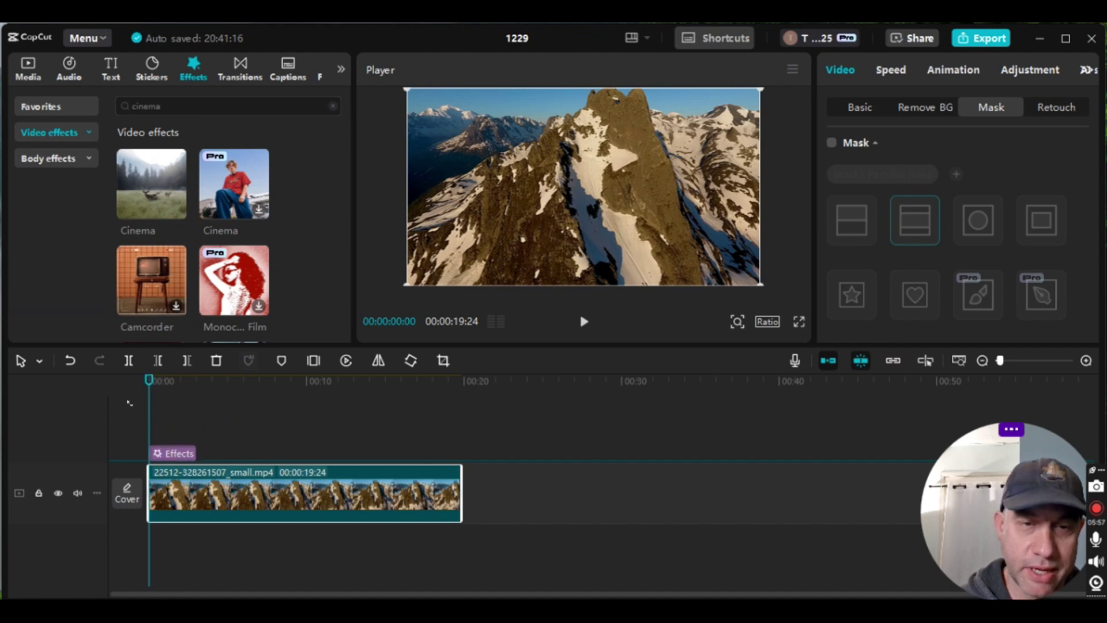
# - Extend the Cinema effect to the end of the clip
pyautogui.click(170, 449)
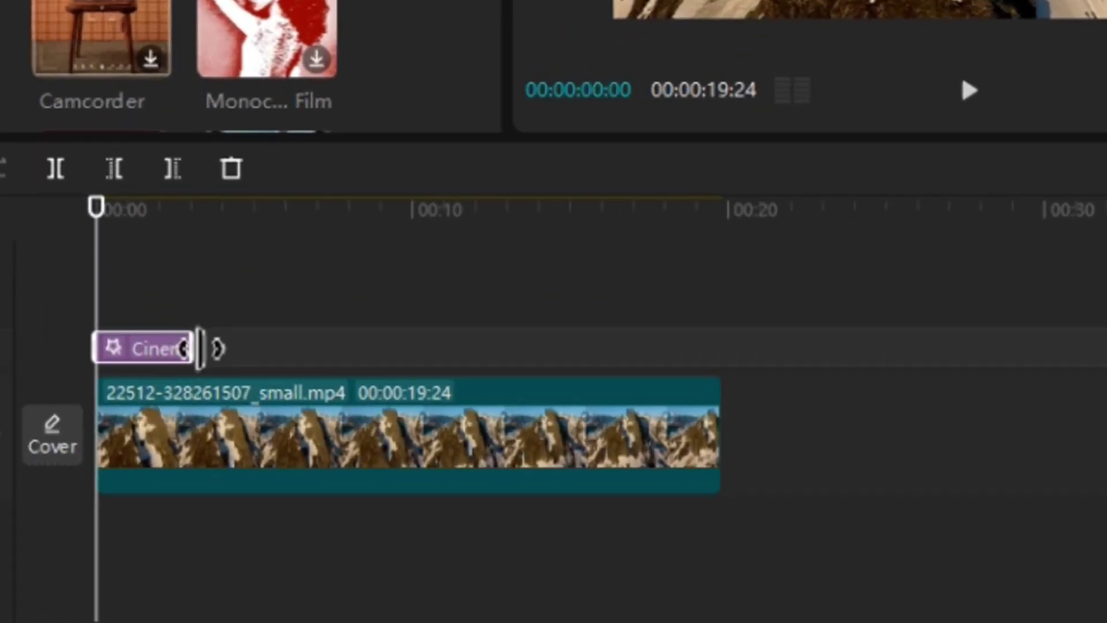
pyautogui.moveTo(199, 348); pyautogui.dragTo(717, 398)
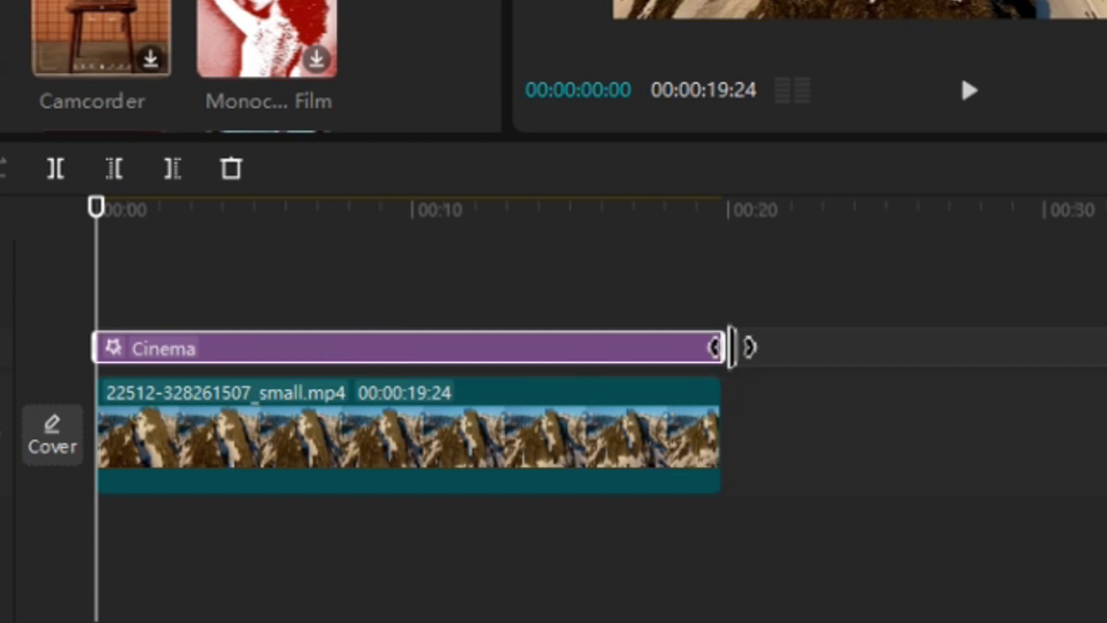
pyautogui.moveTo(731, 346)
pyautogui.mouseDown()
pyautogui.moveTo(696, 348)
pyautogui.moveTo(727, 356)
pyautogui.mouseUp()
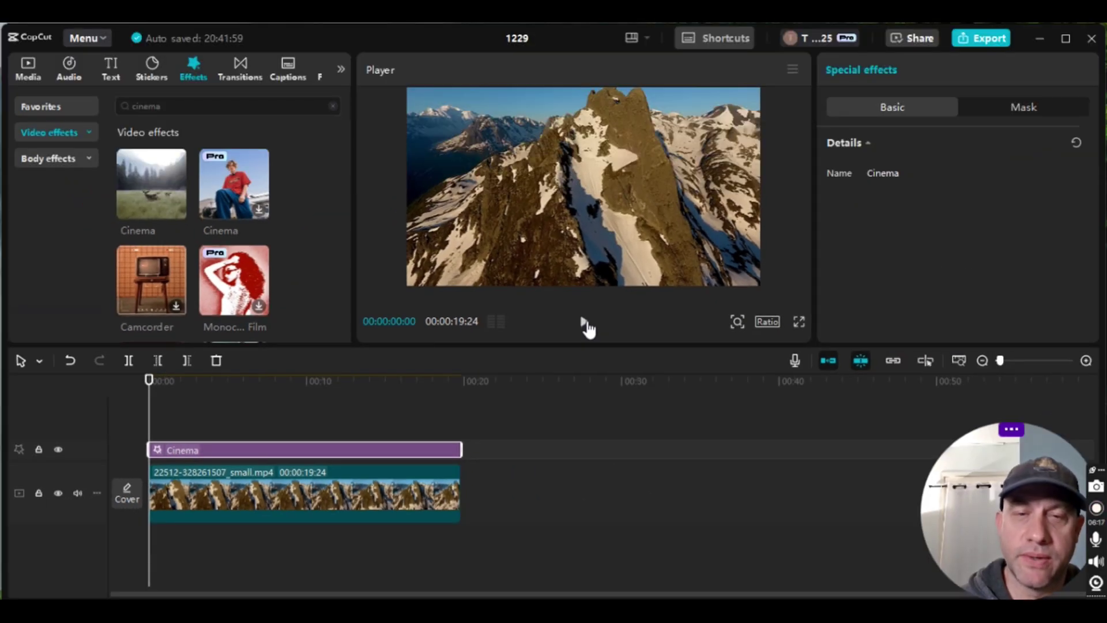
# - Play the whole clip with the Cinema effect and return the playhead to the start
pyautogui.click(585, 322)
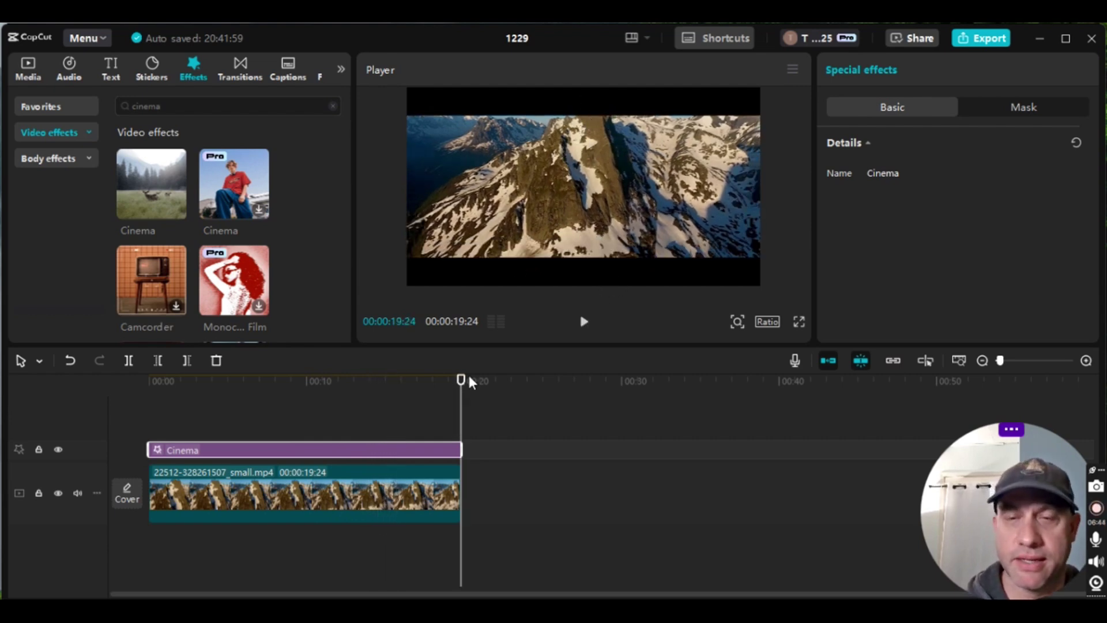
pyautogui.moveTo(465, 433); pyautogui.dragTo(91, 430)
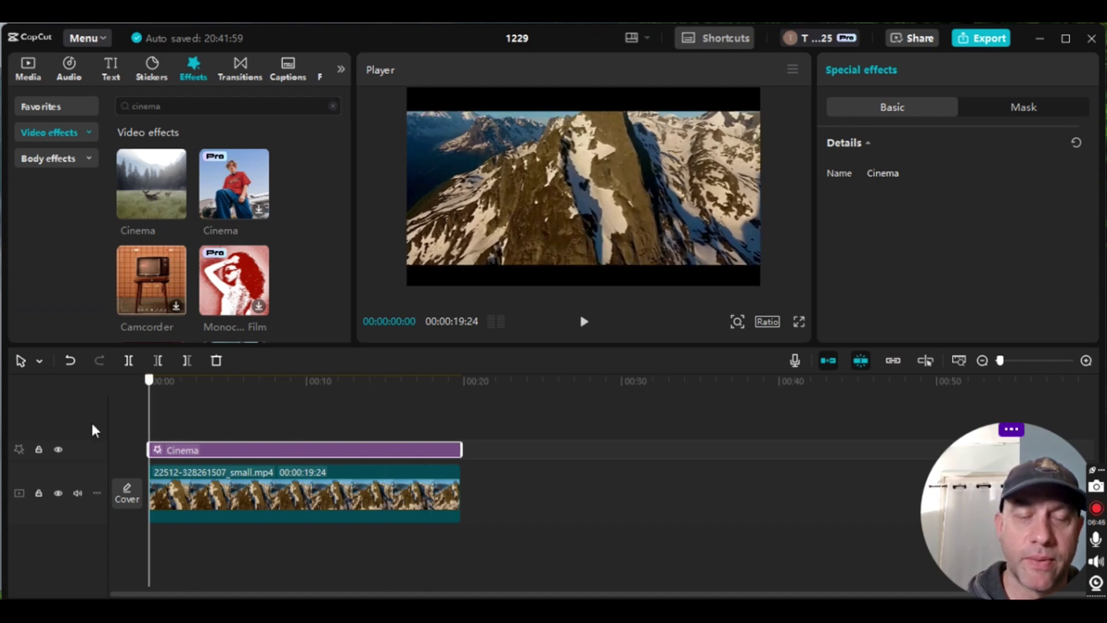
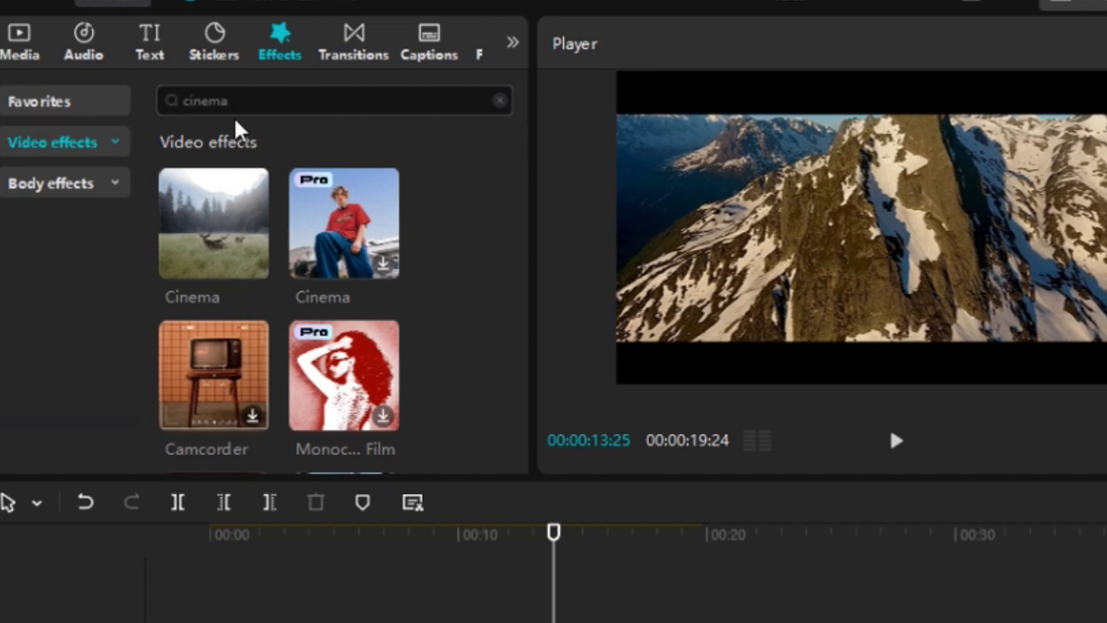
# - Search the video effects for "horizontal close" and preview the two Horizontal Close effects
pyautogui.moveTo(229, 101); pyautogui.dragTo(113, 102)
pyautogui.write('l close')
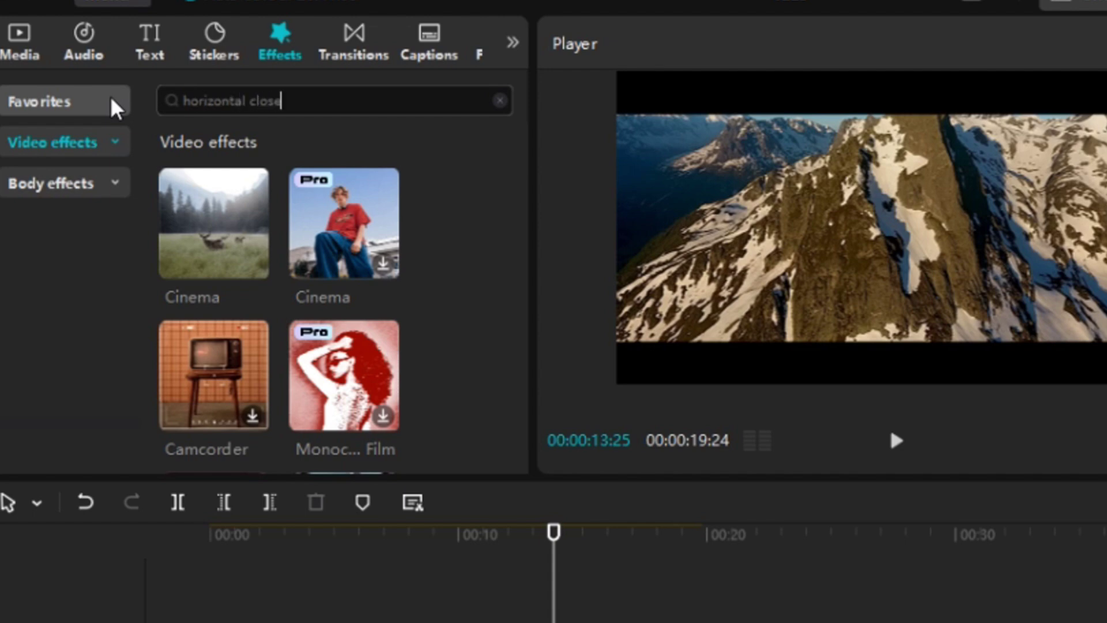
pyautogui.write('orizontal close')
pyautogui.press('Return')
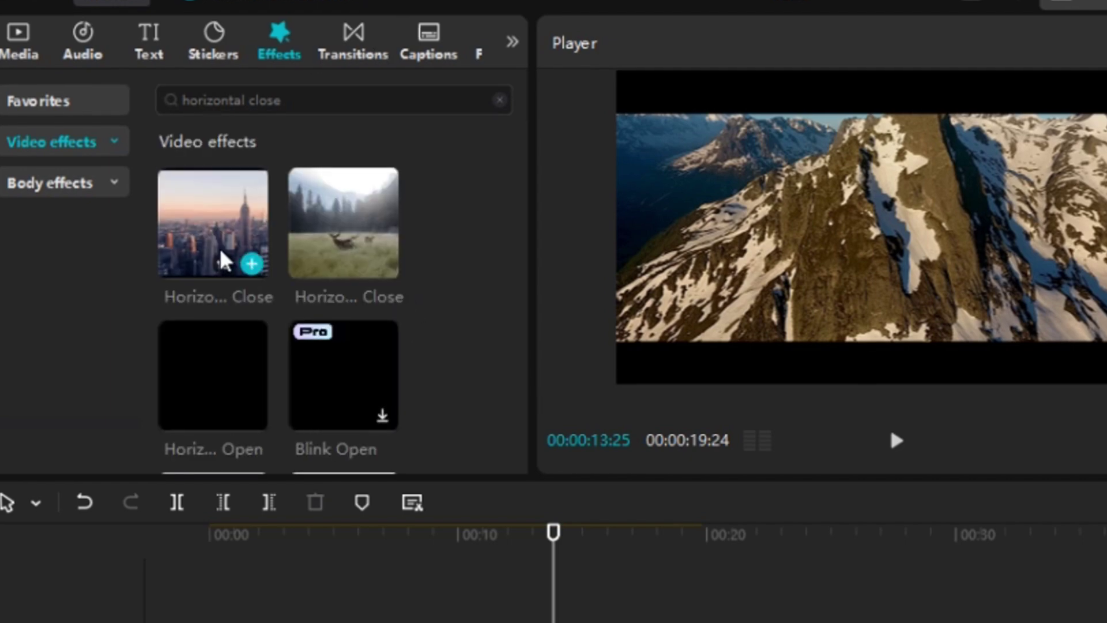
pyautogui.moveTo(309, 217)
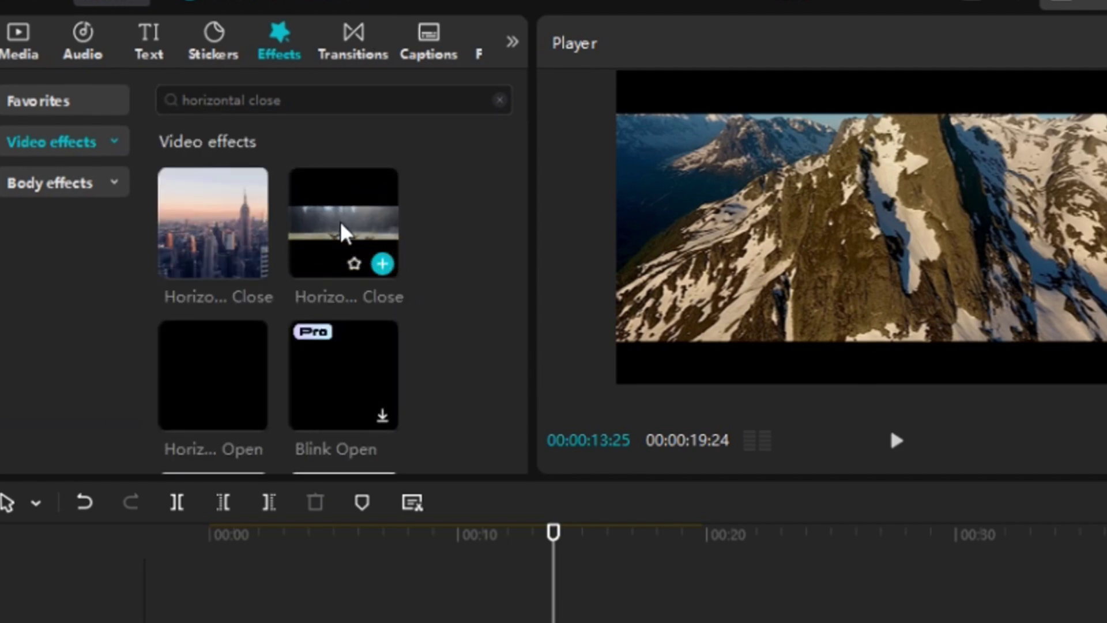
pyautogui.moveTo(203, 215)
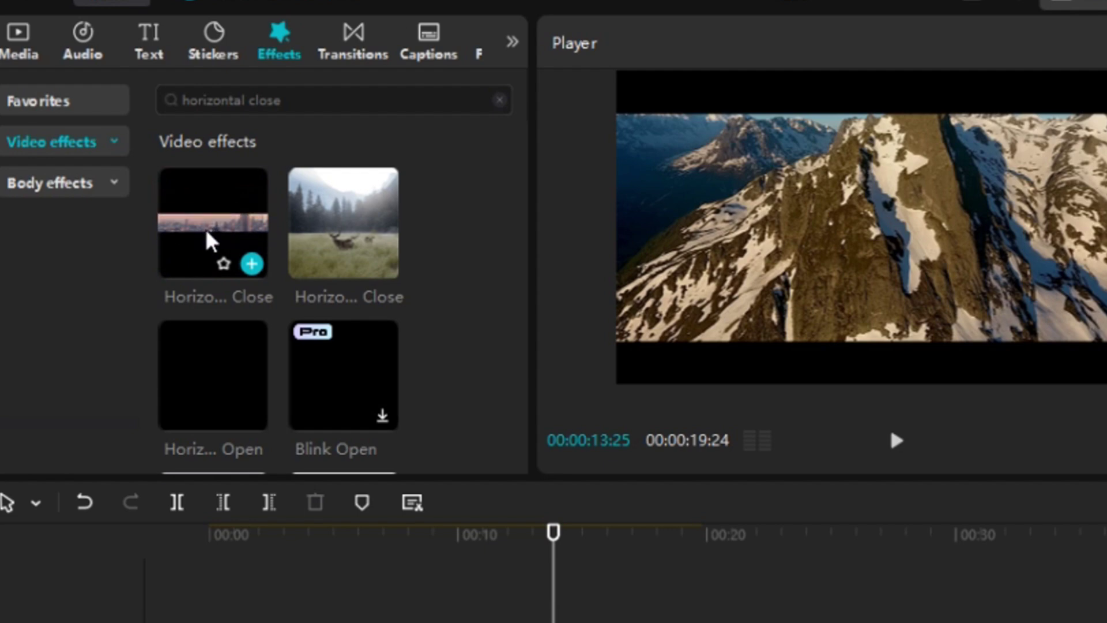
# - Add the Horizontal Close effect with the city skyline thumbnail above Cinema at 00:00:13:25 and extend it to the clip's end
pyautogui.moveTo(219, 228); pyautogui.dragTo(630, 571)
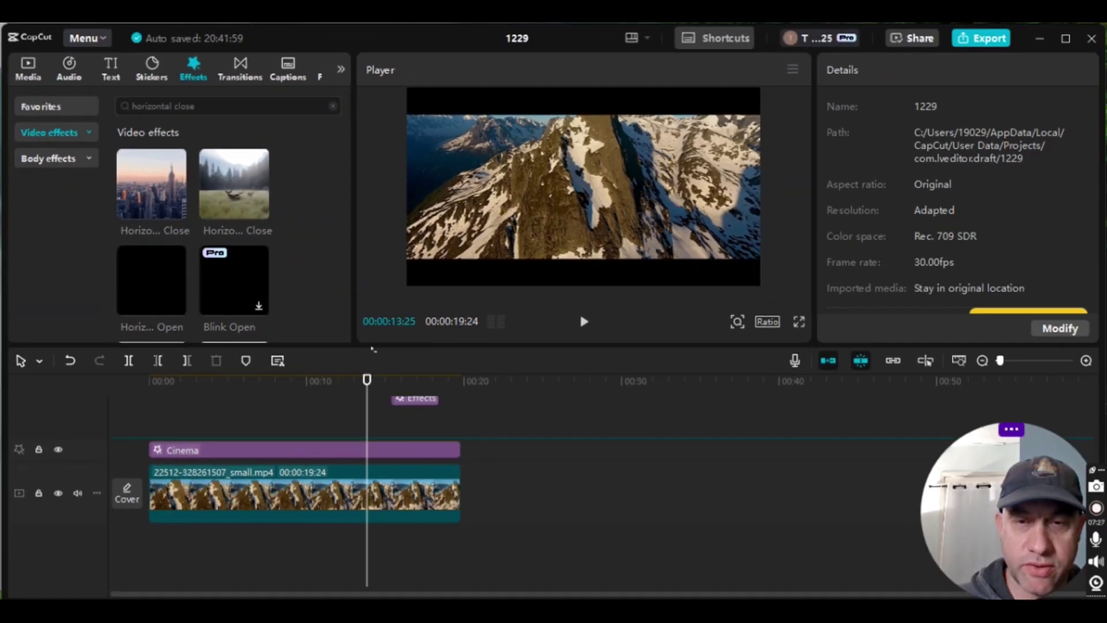
pyautogui.moveTo(398, 399); pyautogui.dragTo(381, 445)
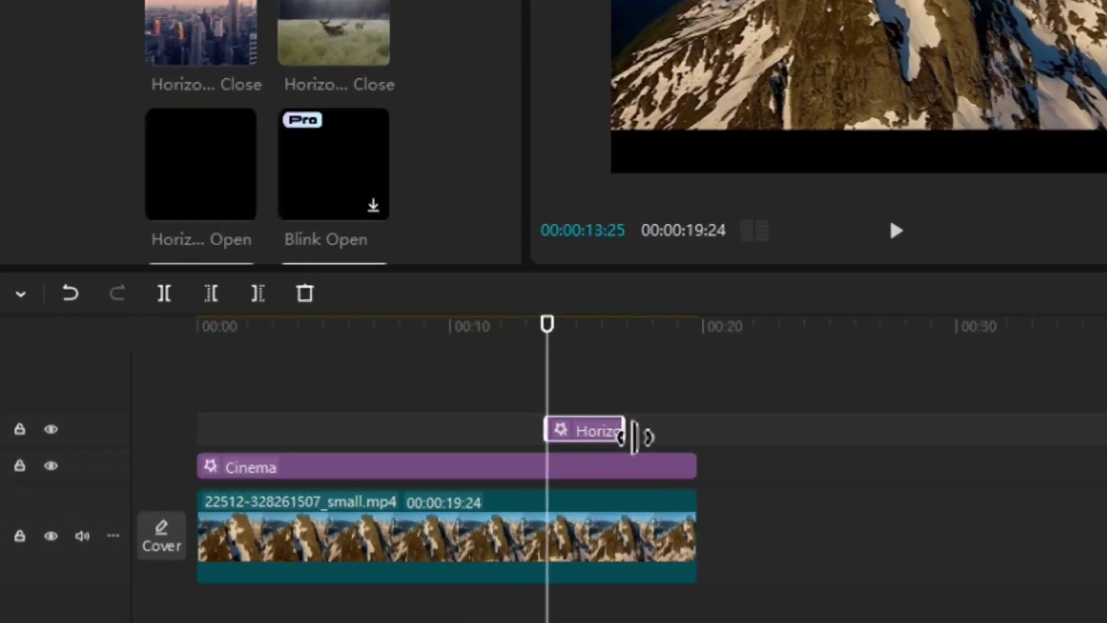
pyautogui.moveTo(653, 431); pyautogui.dragTo(725, 450)
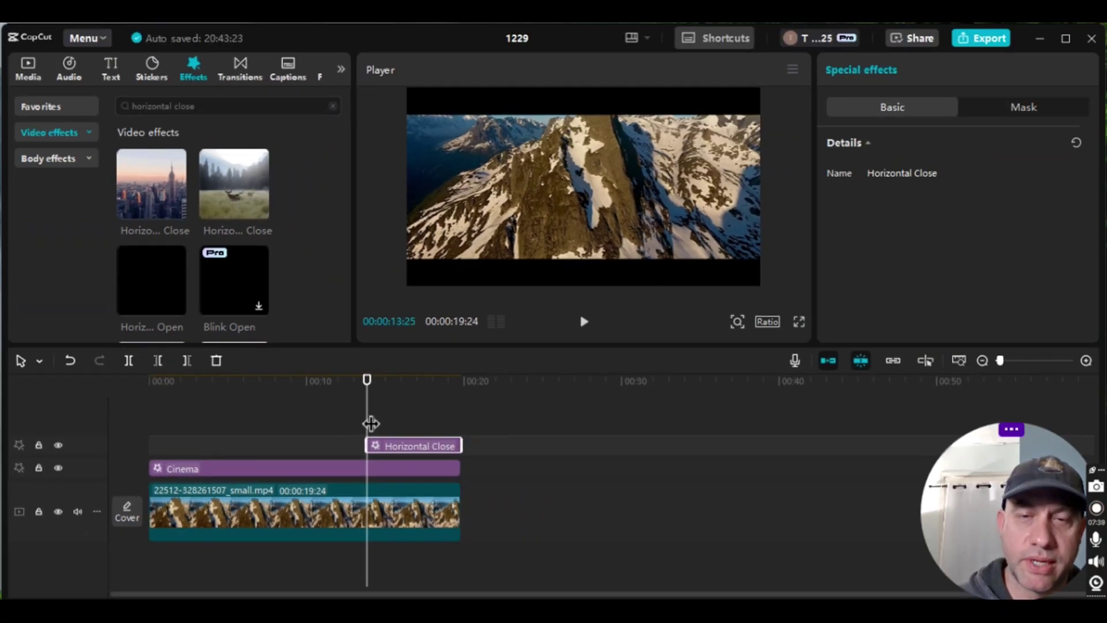
# - Play the clip from about 00:00:09:28 to its end with both effects and return the playhead to the start
pyautogui.moveTo(370, 424); pyautogui.dragTo(306, 415)
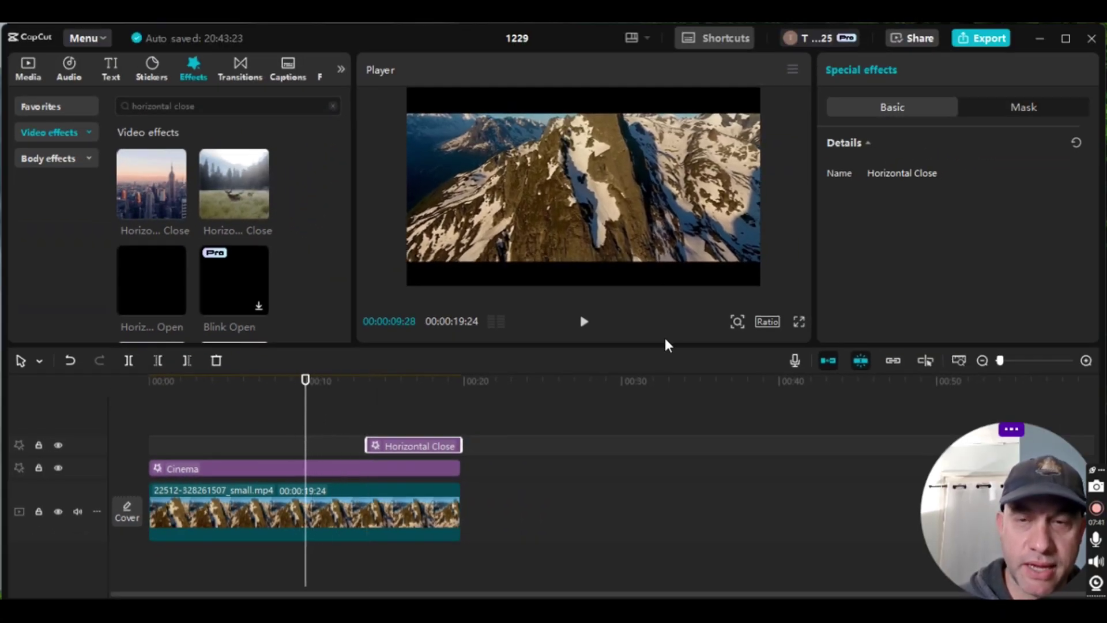
pyautogui.click(588, 326)
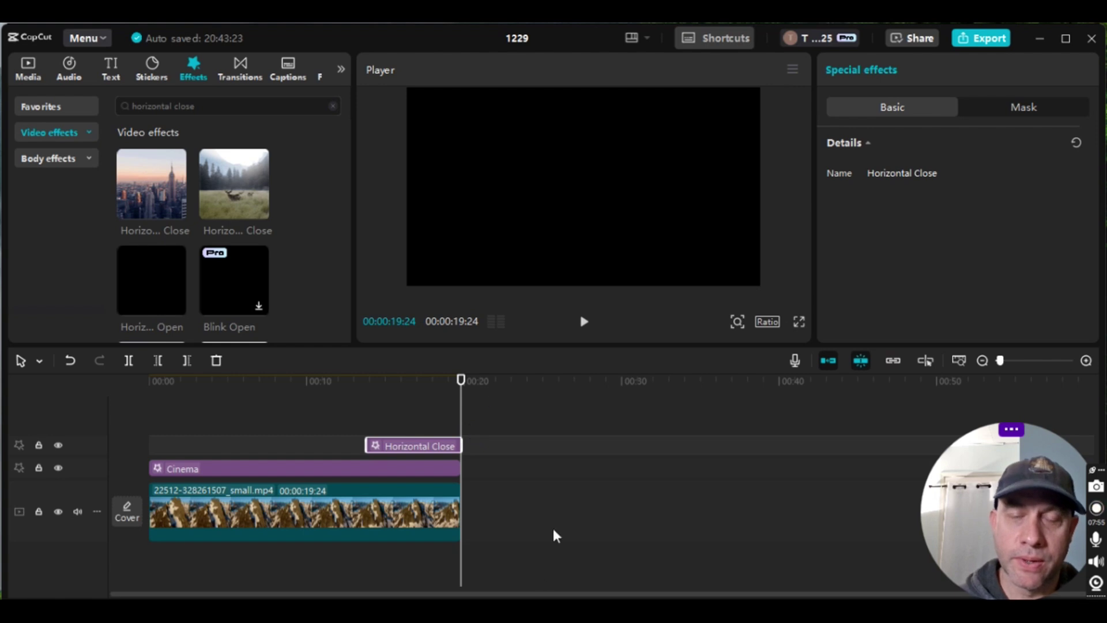
pyautogui.moveTo(465, 416); pyautogui.dragTo(62, 419)
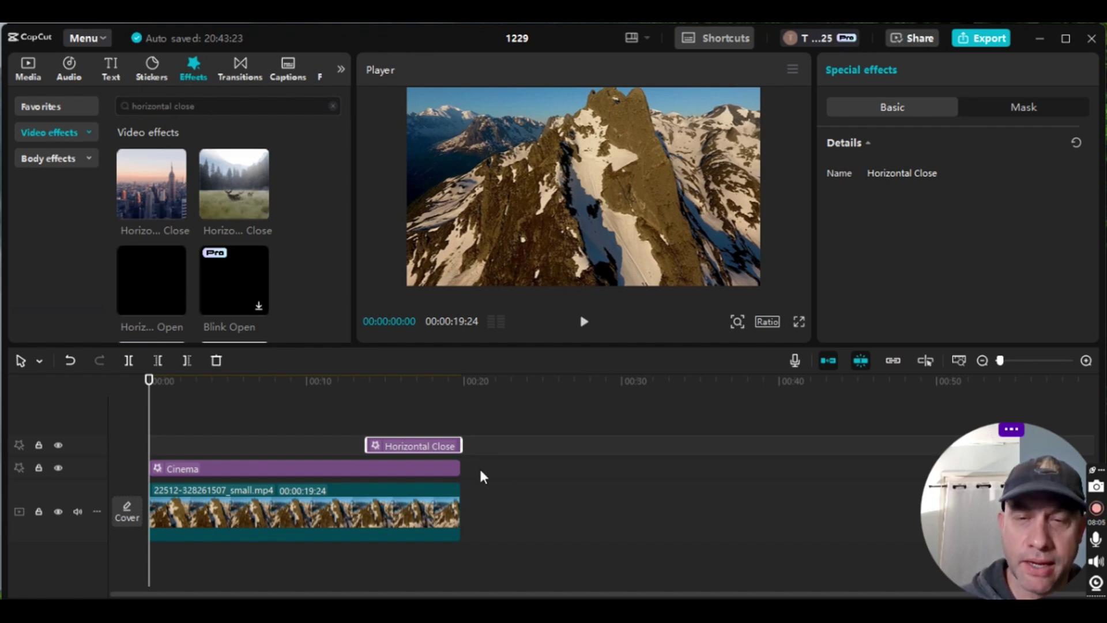
# - Select the Cinema and Horizontal Close effects together and delete them from the timeline
pyautogui.moveTo(479, 469); pyautogui.dragTo(382, 435)
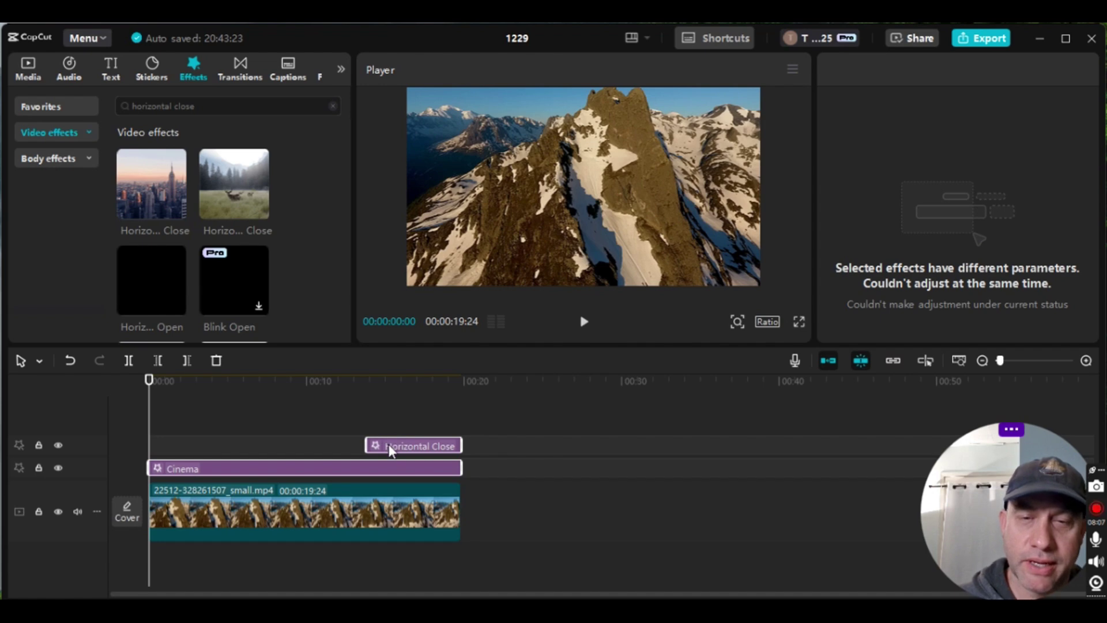
pyautogui.rightClick(390, 450)
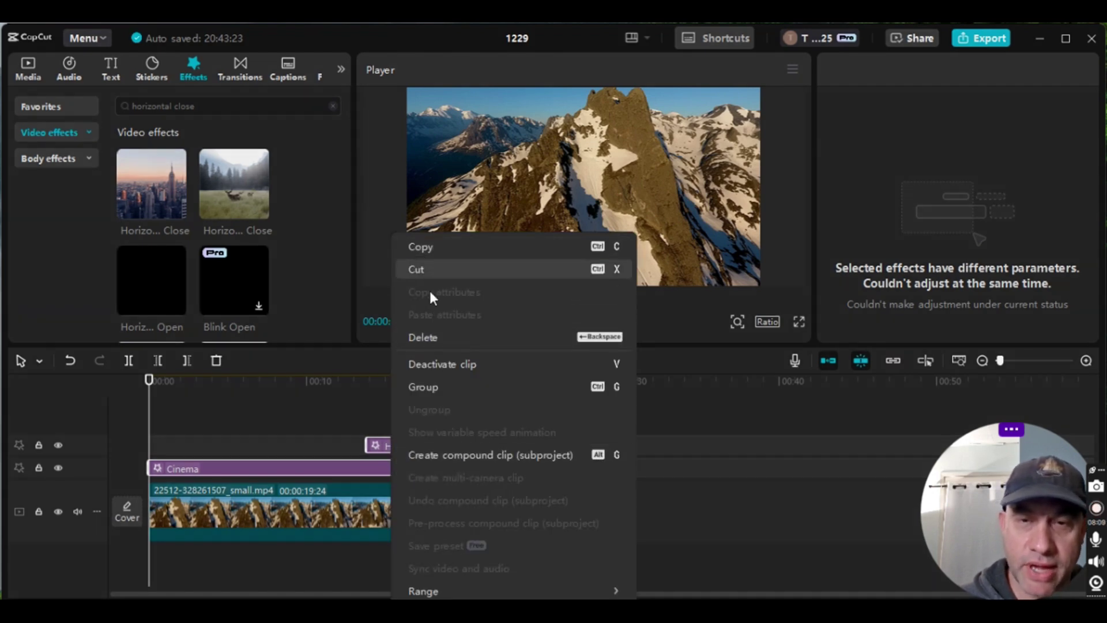
pyautogui.click(428, 334)
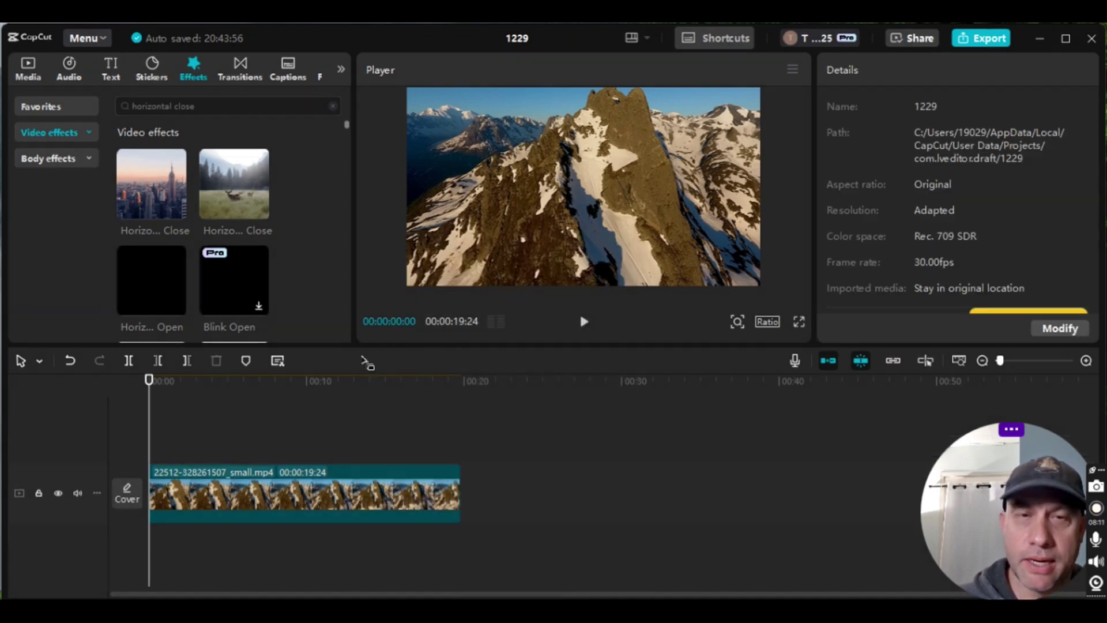
# - Select the video clip and turn its Filmstrip mask back on
pyautogui.click(425, 512)
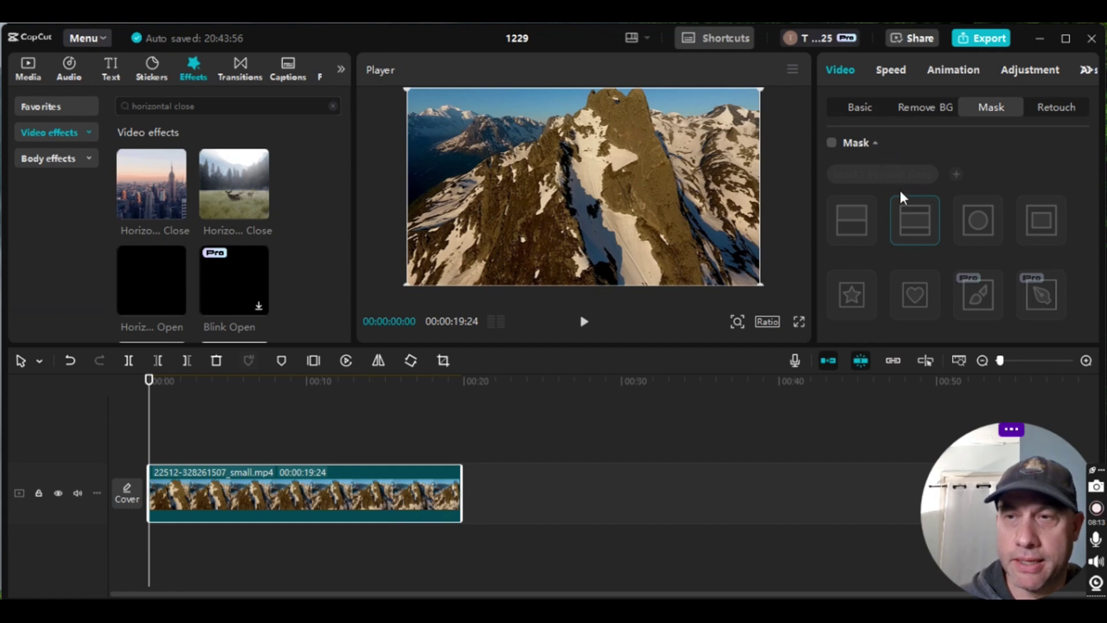
pyautogui.click(831, 143)
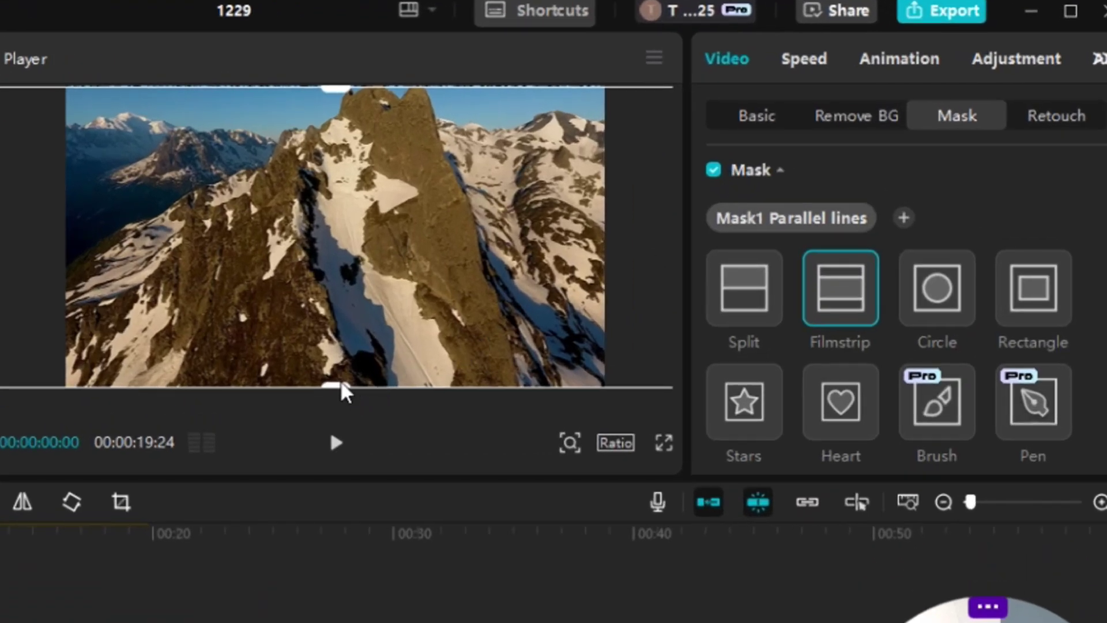
# - Narrow the clip's Filmstrip mask to leave equal bars above and below the picture, and set its canvas background type to Color
pyautogui.moveTo(341, 385); pyautogui.dragTo(350, 355)
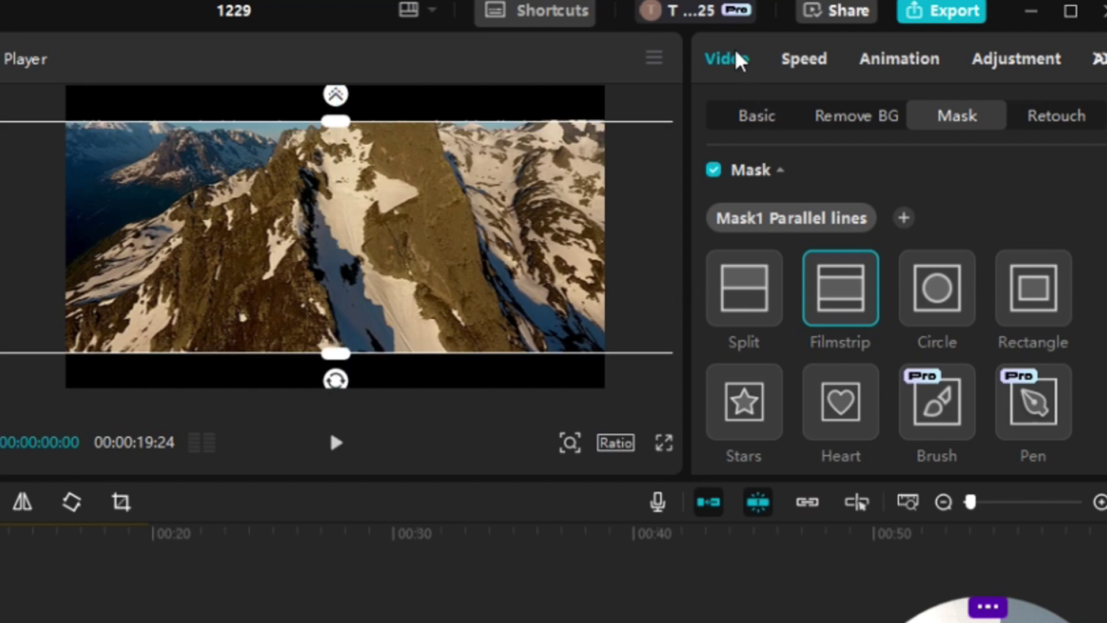
pyautogui.click(745, 120)
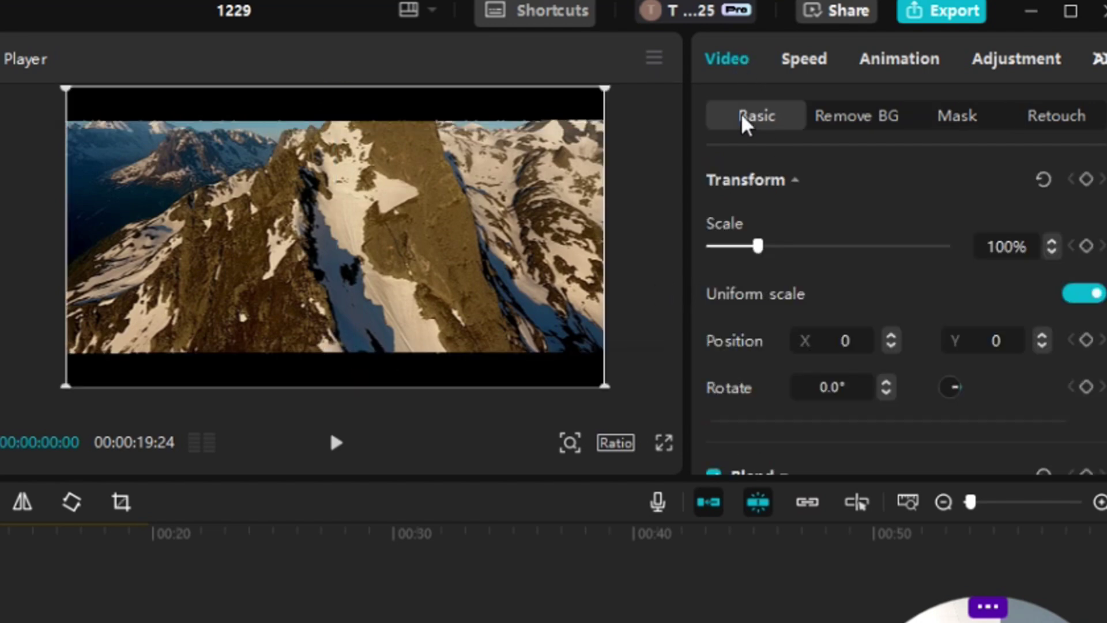
pyautogui.scroll(-5, 871, 173)
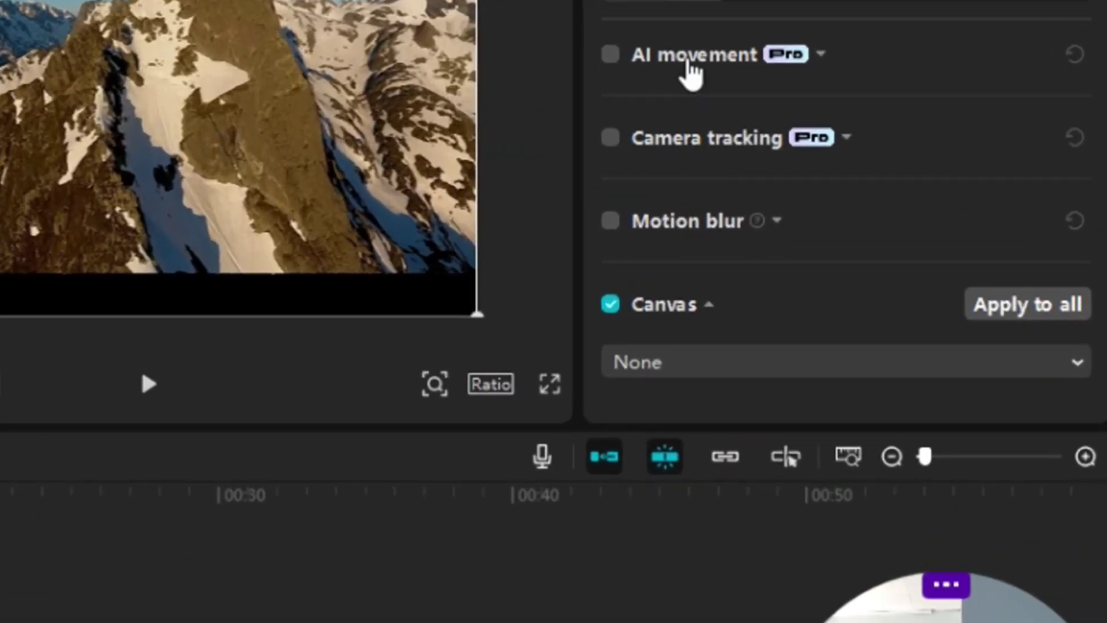
pyautogui.click(673, 308)
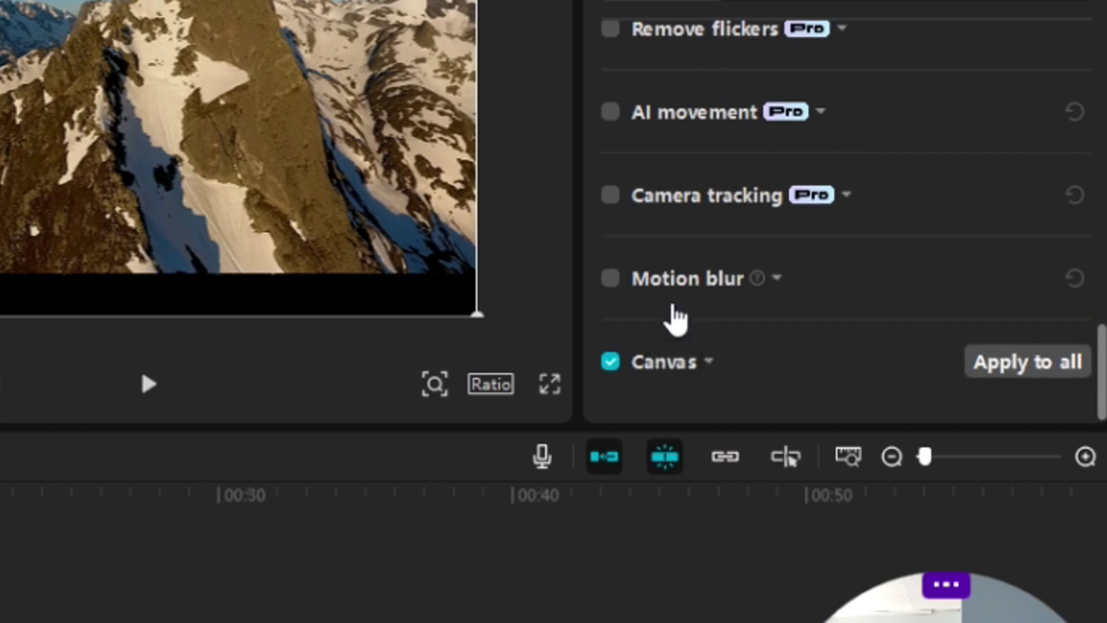
pyautogui.click(659, 368)
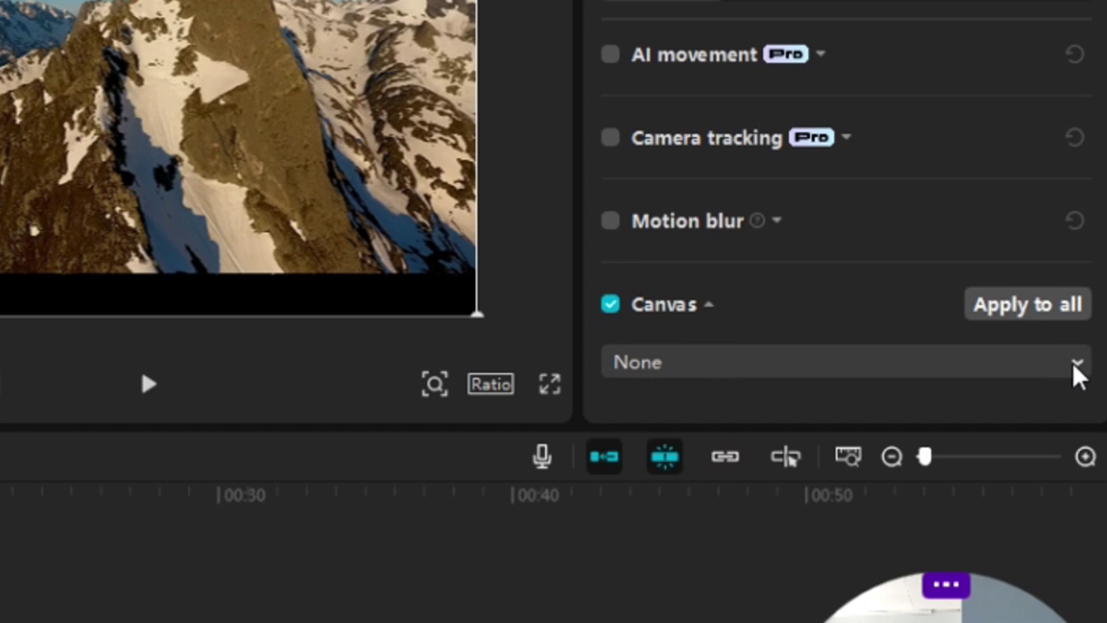
pyautogui.click(994, 369)
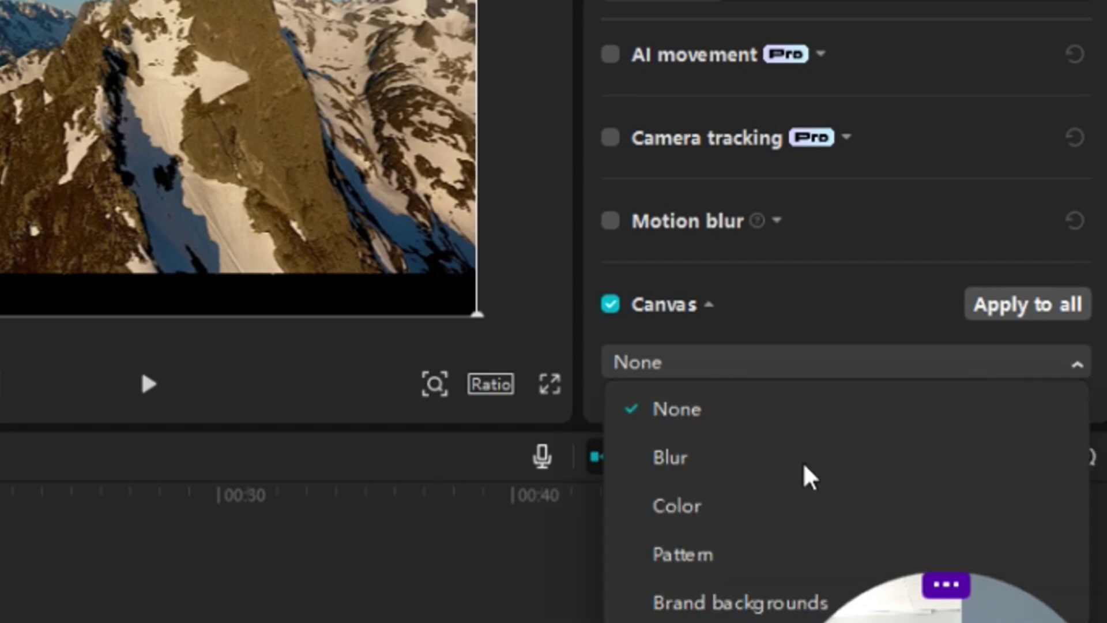
pyautogui.click(709, 522)
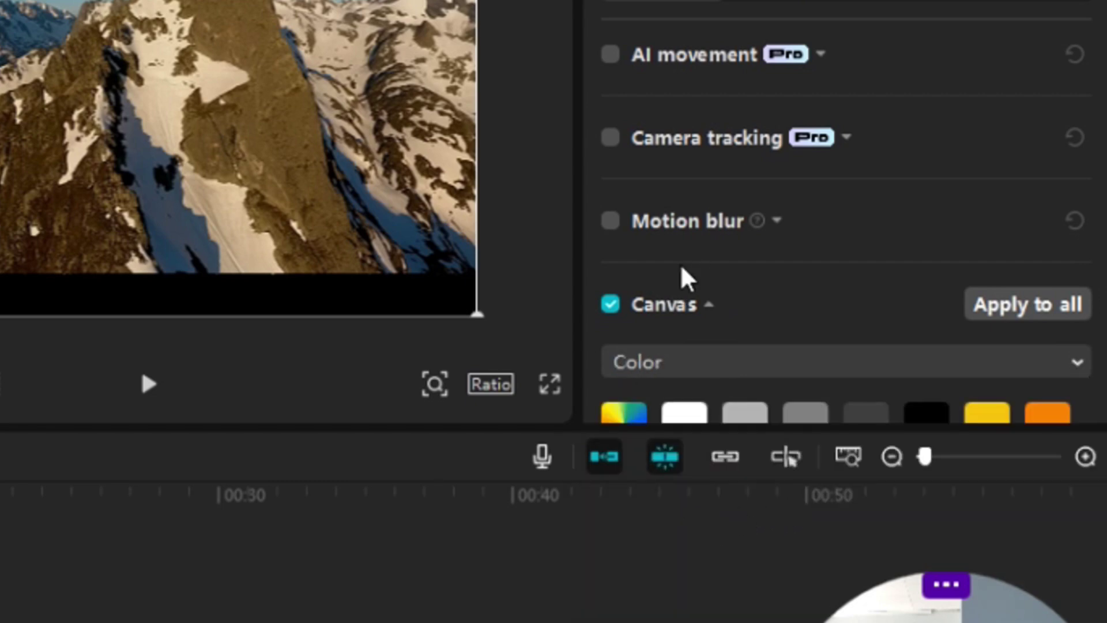
# - Try green and then pale pink as the clip's canvas background colour behind the Filmstrip mask
pyautogui.scroll(-10, 625, 289)
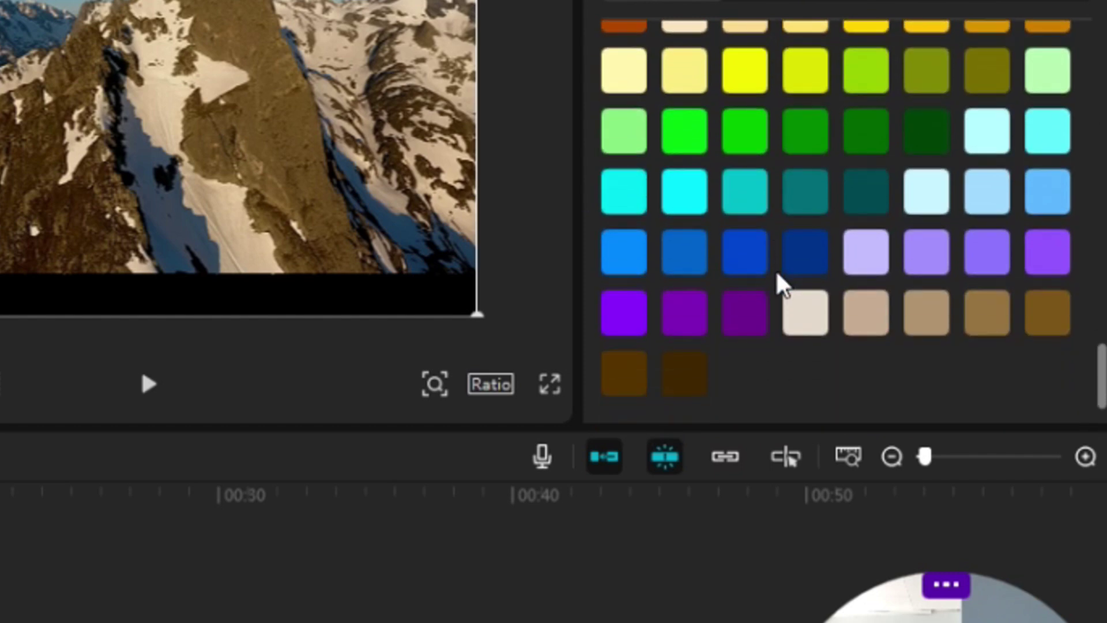
pyautogui.scroll(5, 777, 277)
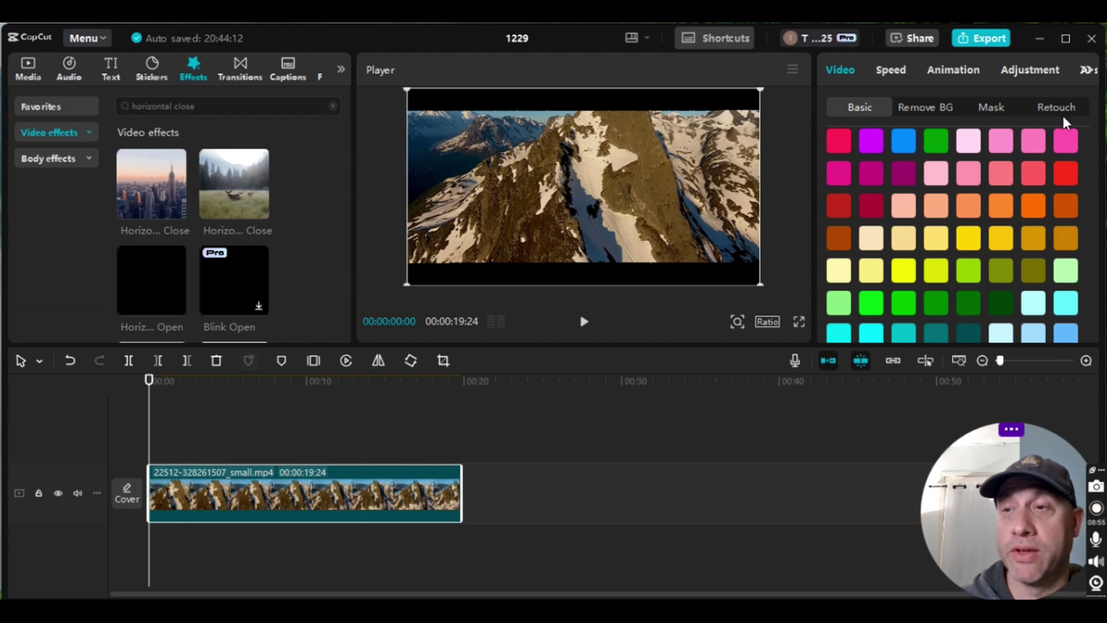
pyautogui.click(942, 311)
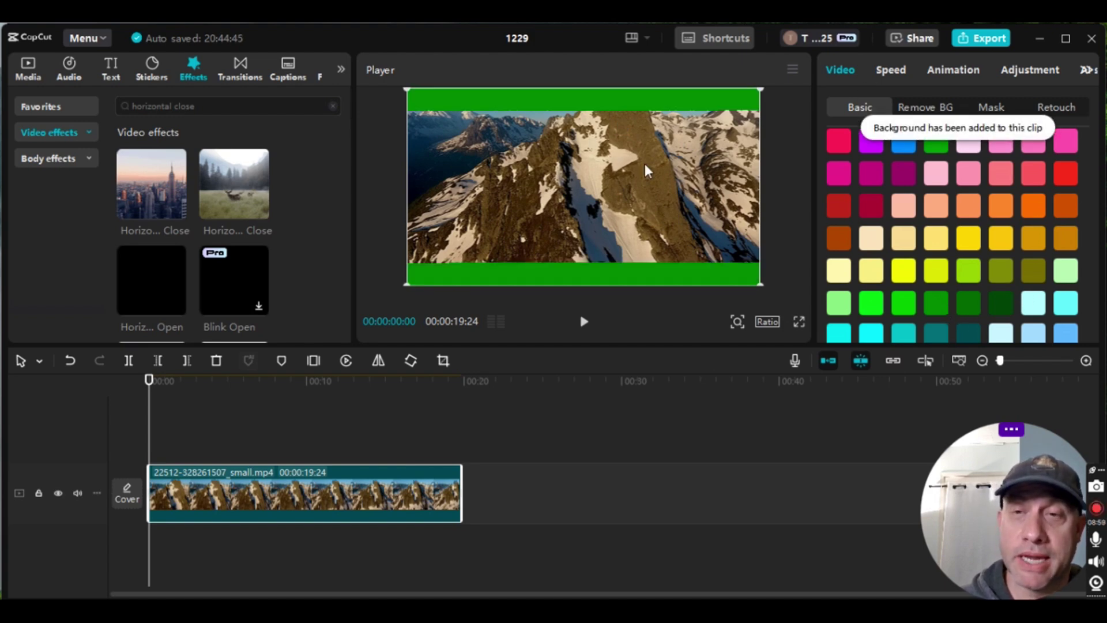
pyautogui.click(968, 179)
pyautogui.click(941, 179)
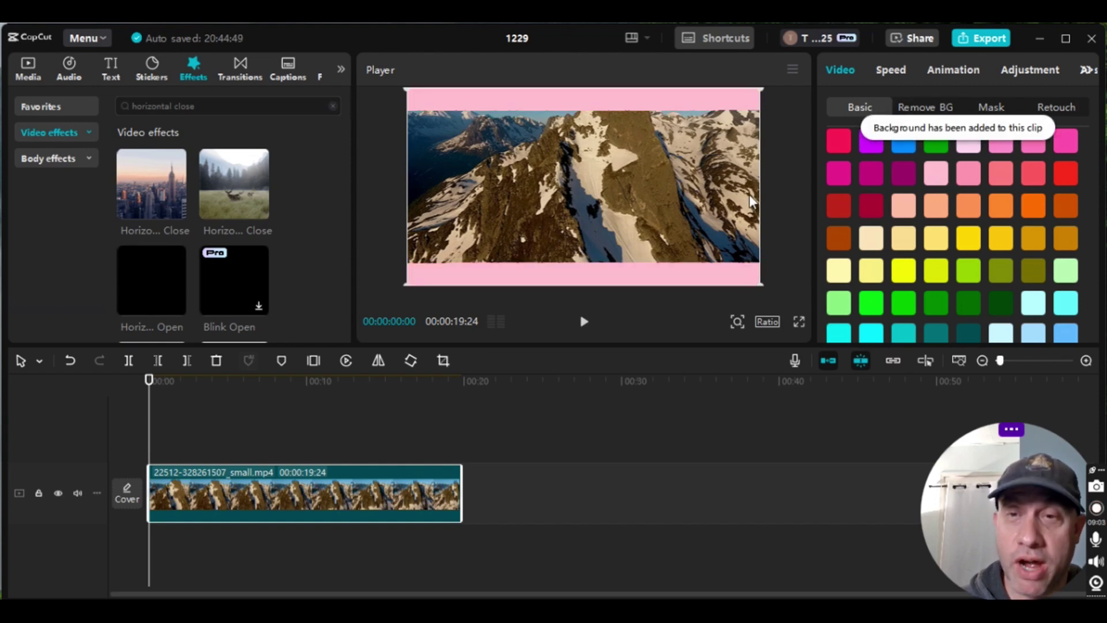
# - Change the clip's canvas background colour to dark purple and then to light blue
pyautogui.scroll(-5, 980, 277)
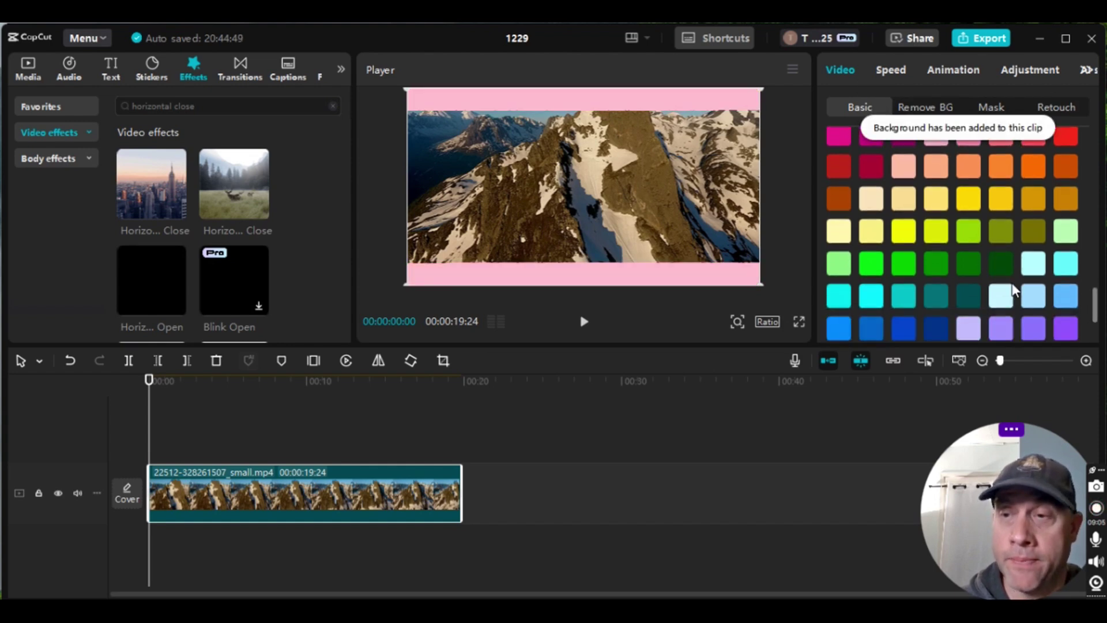
pyautogui.click(910, 249)
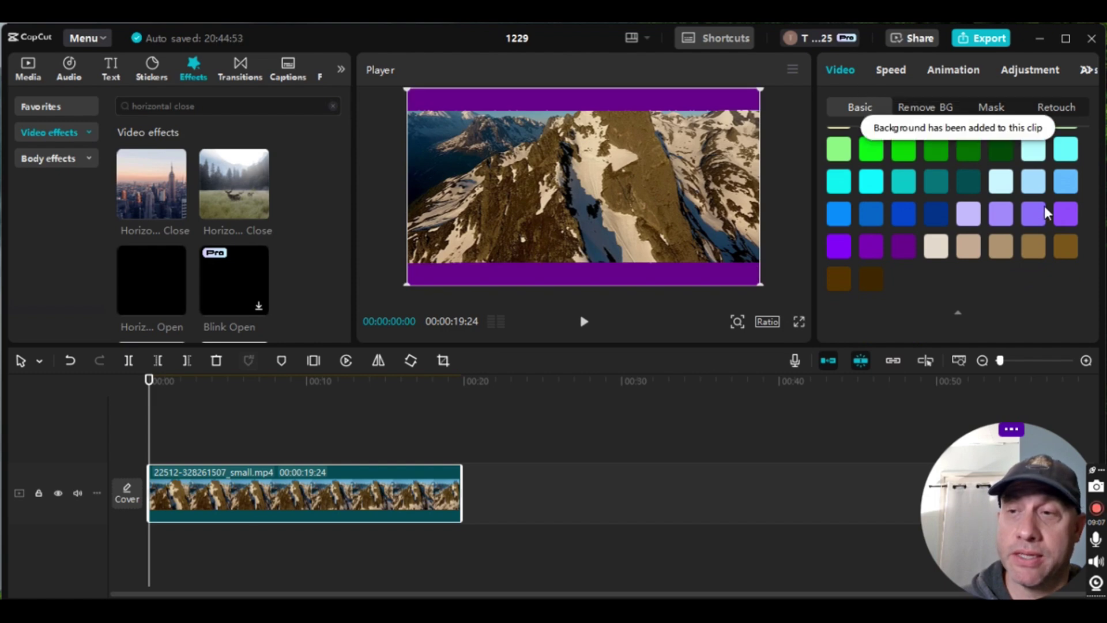
pyautogui.click(1058, 188)
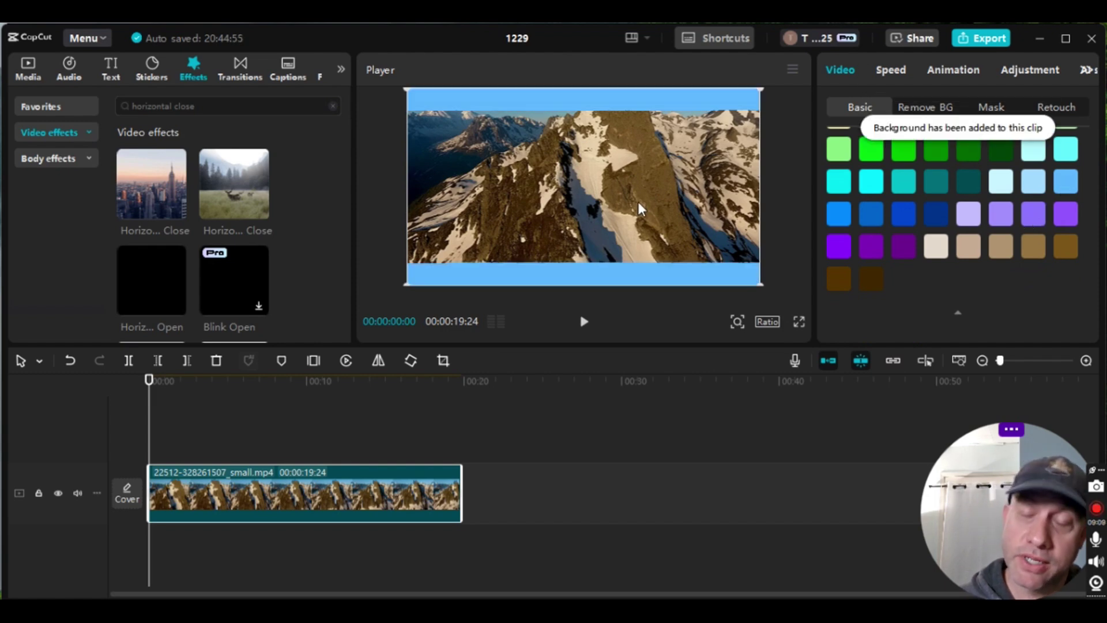